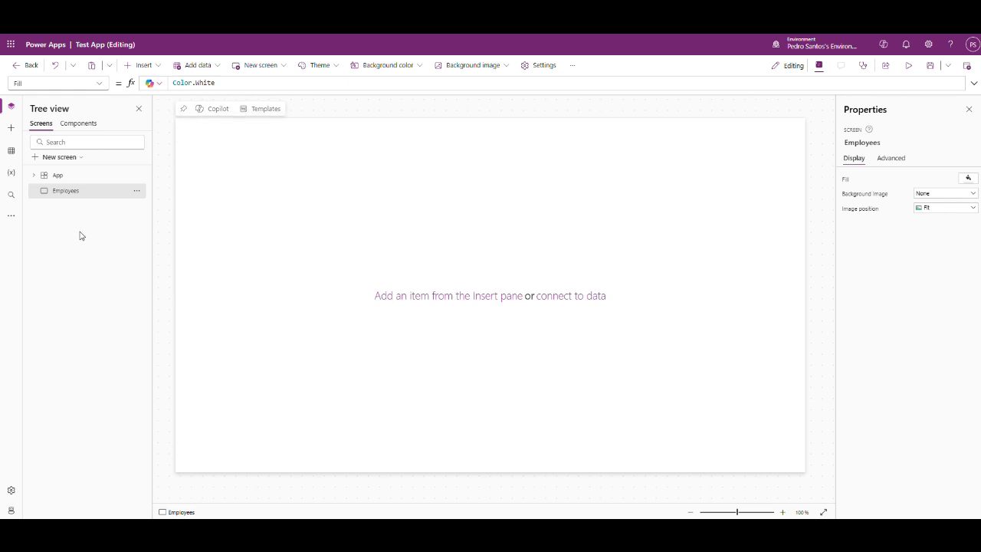
Insert an edit form connected to the EmployeeTests table and place it at the Employees screen's upper-left corner, position 0, 0.
left_click(157, 69)
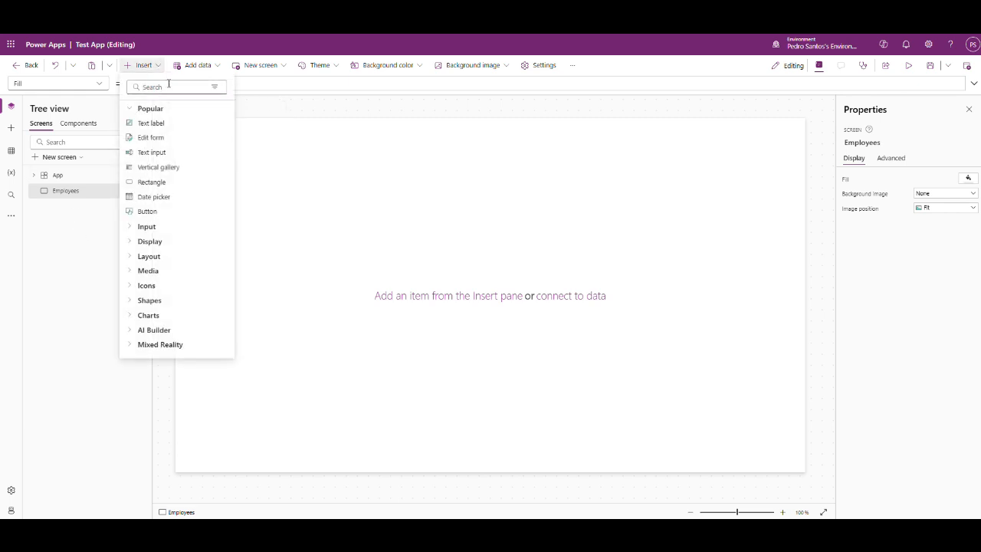
type("form")
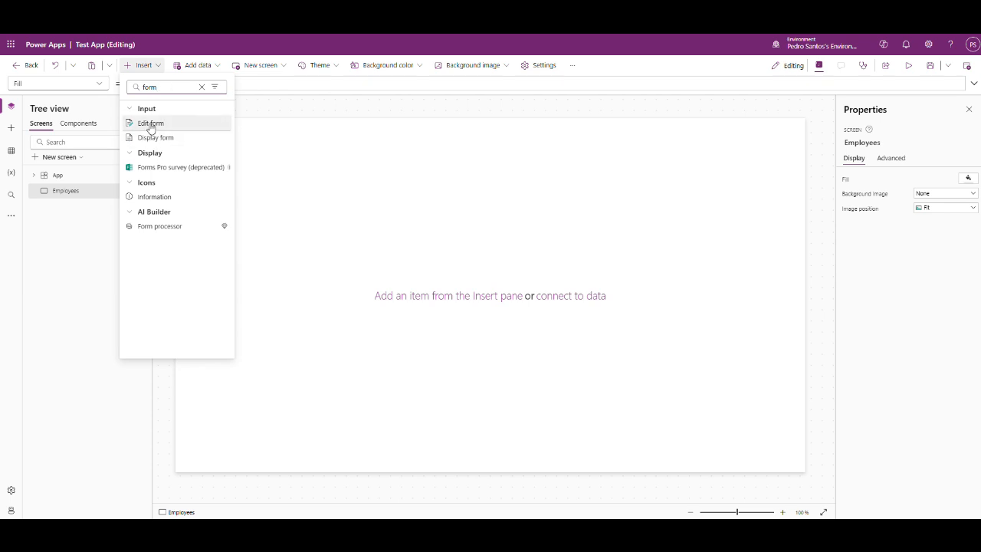
left_click_drag(147, 124, 298, 184)
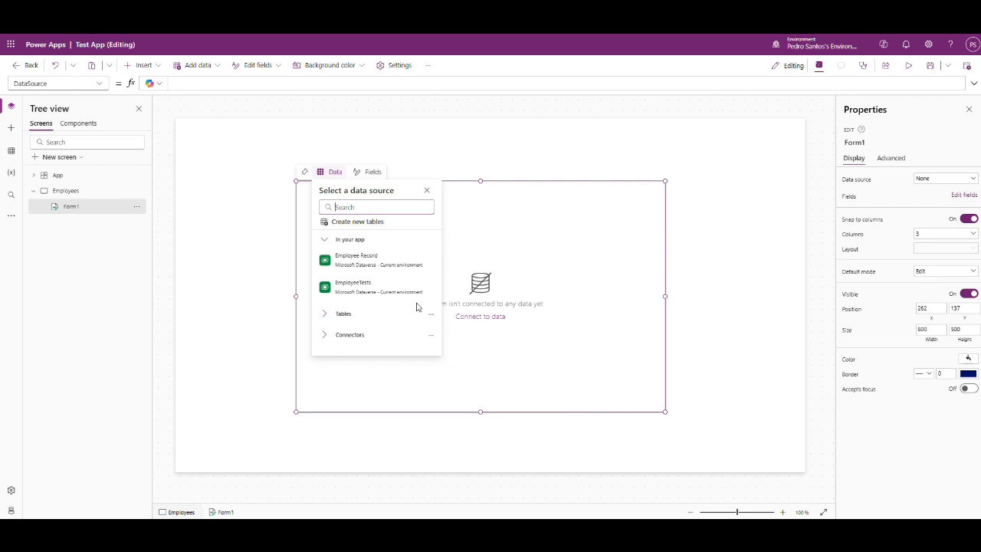
left_click(359, 290)
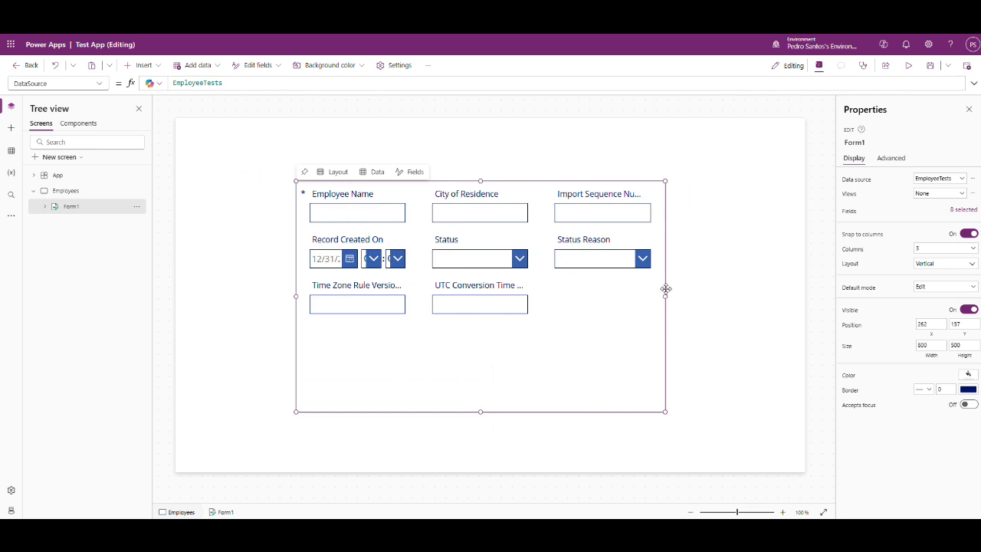
left_click_drag(666, 289, 477, 215)
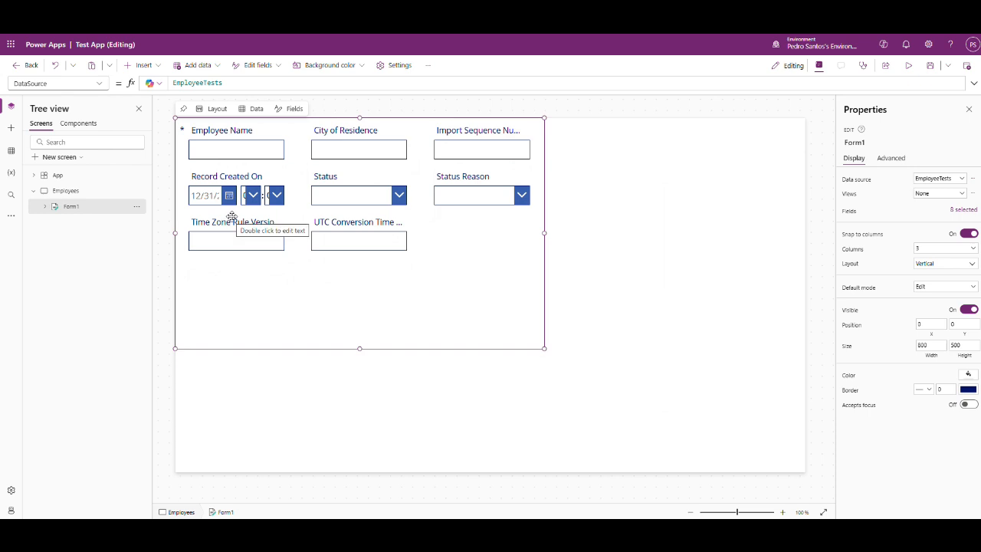
Expand Form1 and examine each of its data cards, from Employee Name through UTC Conversion Time Zone Code.
left_click(46, 207)
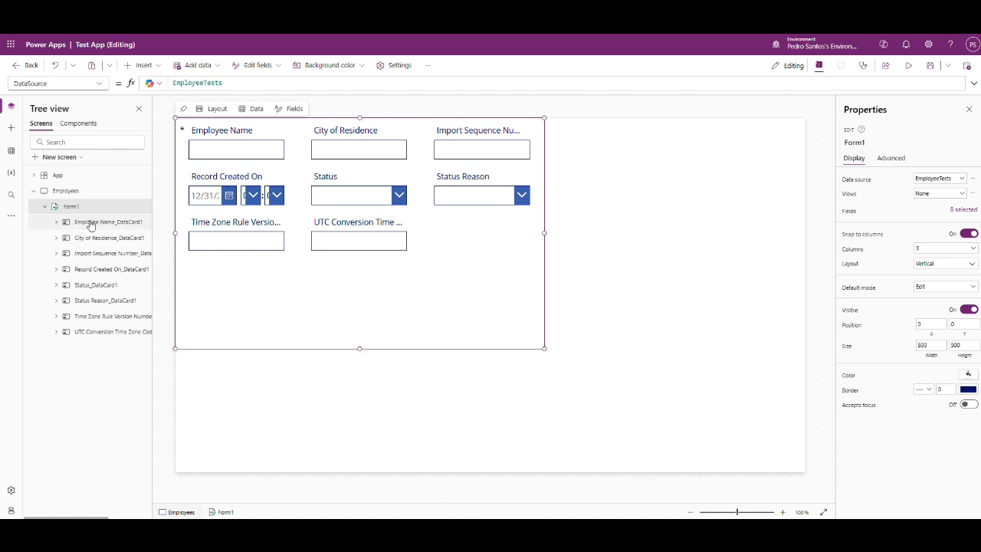
left_click(89, 222)
left_click(90, 238)
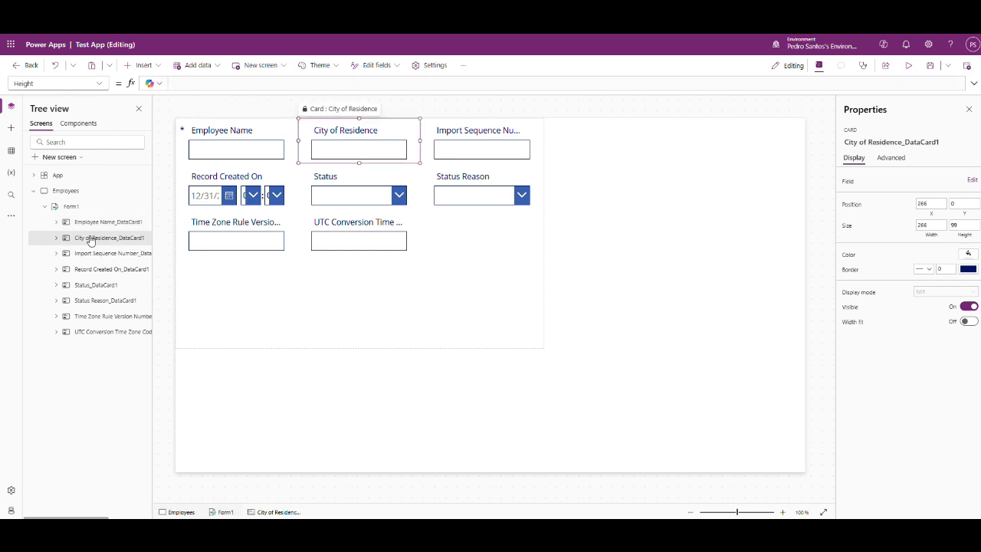
left_click(89, 254)
left_click(92, 269)
left_click(93, 284)
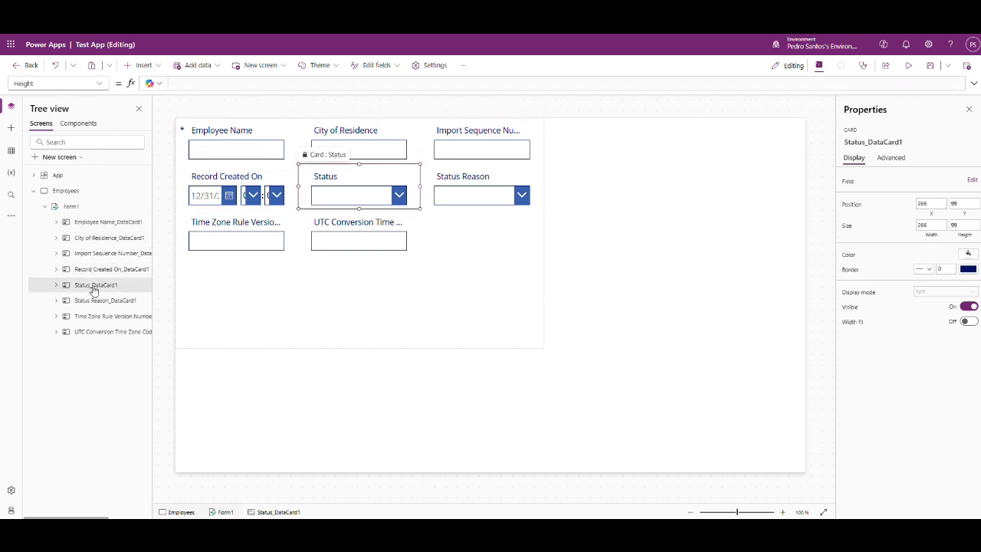
left_click(98, 300)
left_click(100, 315)
left_click(103, 331)
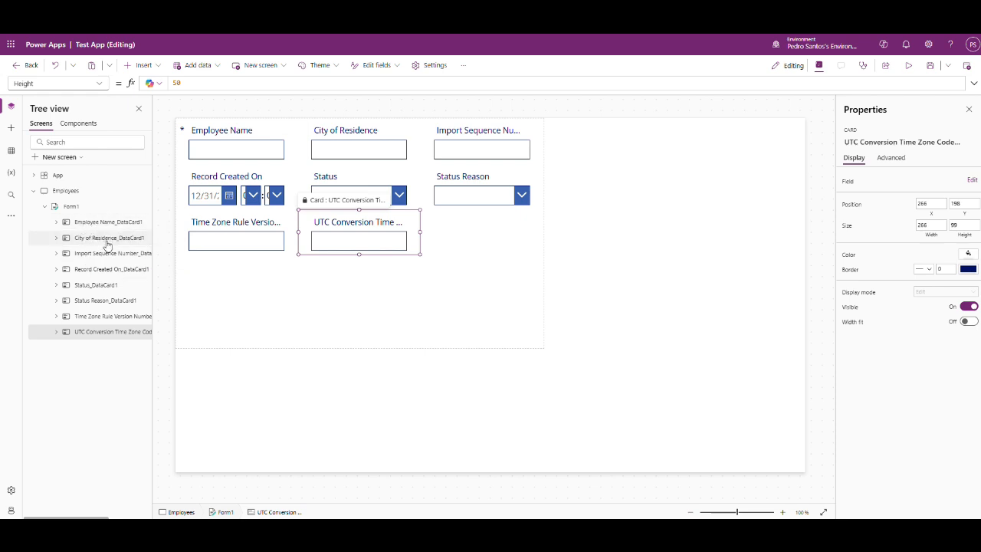
Delete every Form1 data card except Employee Name and City of Residence.
left_click(98, 255)
left_click(98, 331)
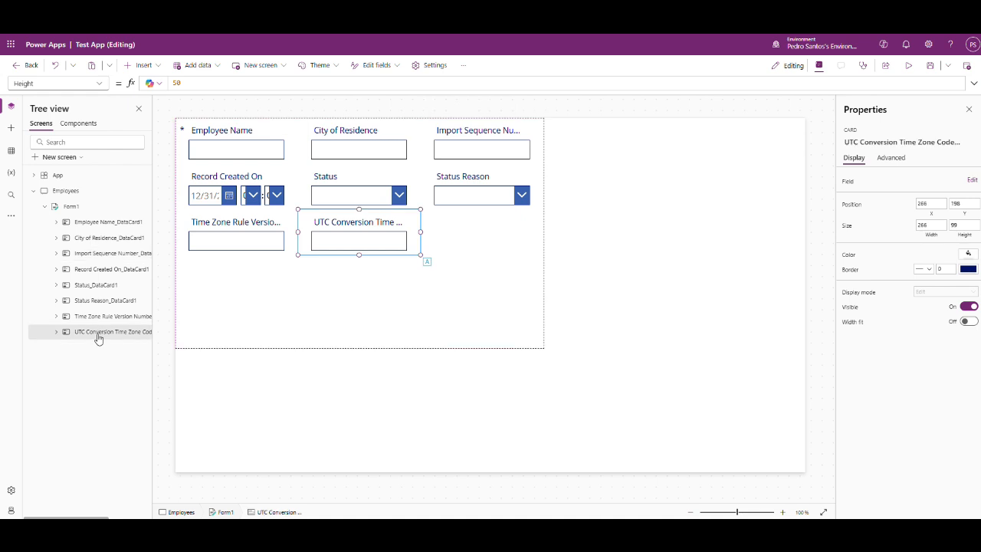
left_click(97, 315, "ctrl")
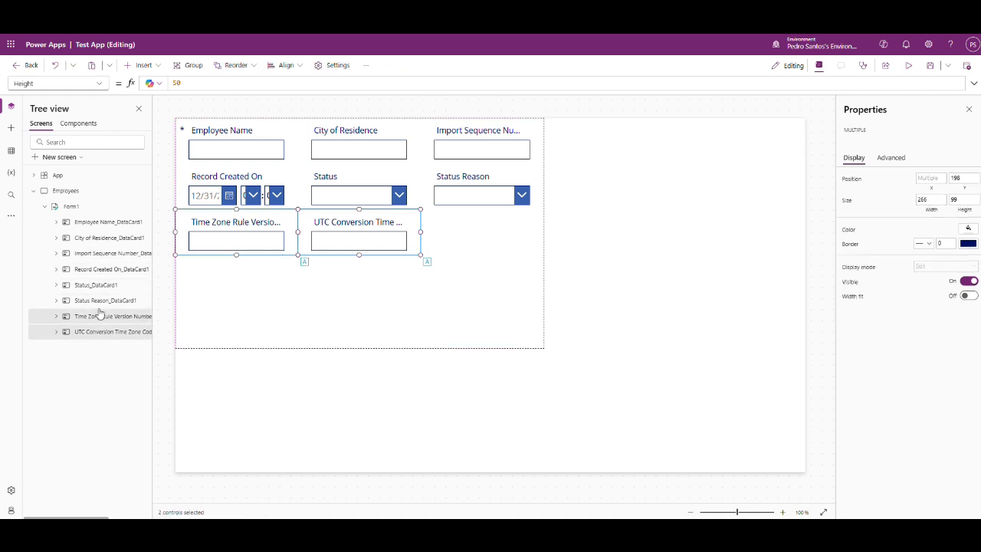
left_click(98, 300, "ctrl")
left_click(96, 286, "ctrl")
left_click(97, 269, "ctrl")
left_click(102, 253, "ctrl")
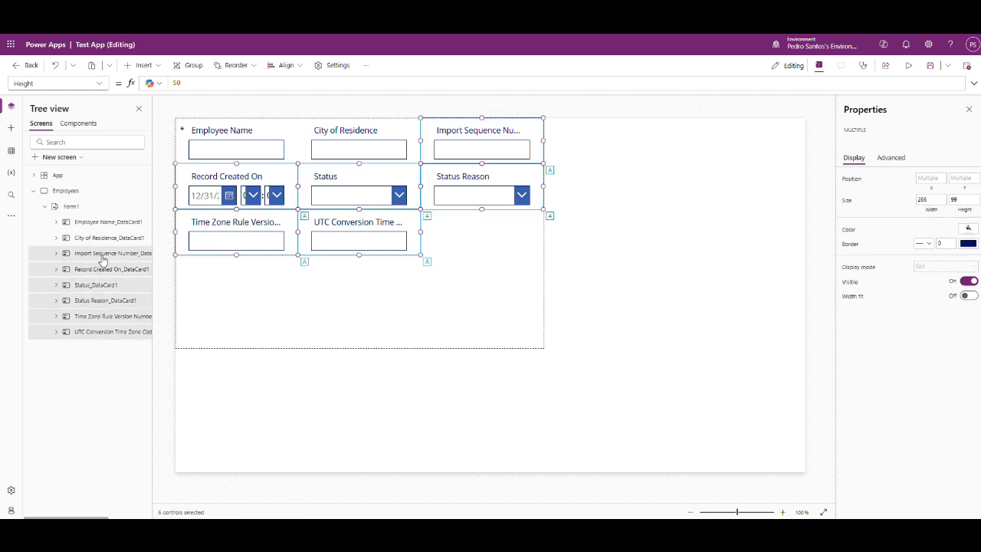
key("Delete")
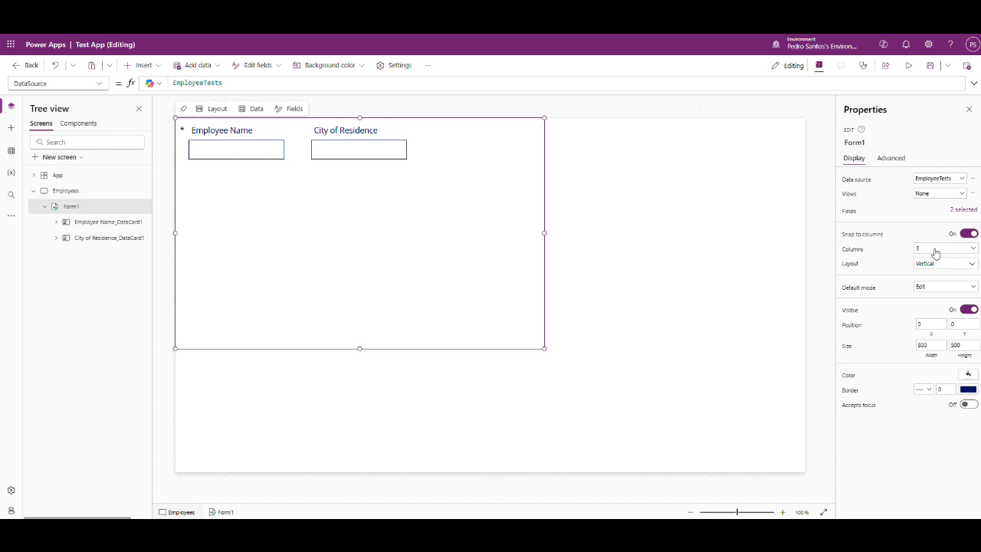
Set the form's number of columns to 1.
left_click(974, 249)
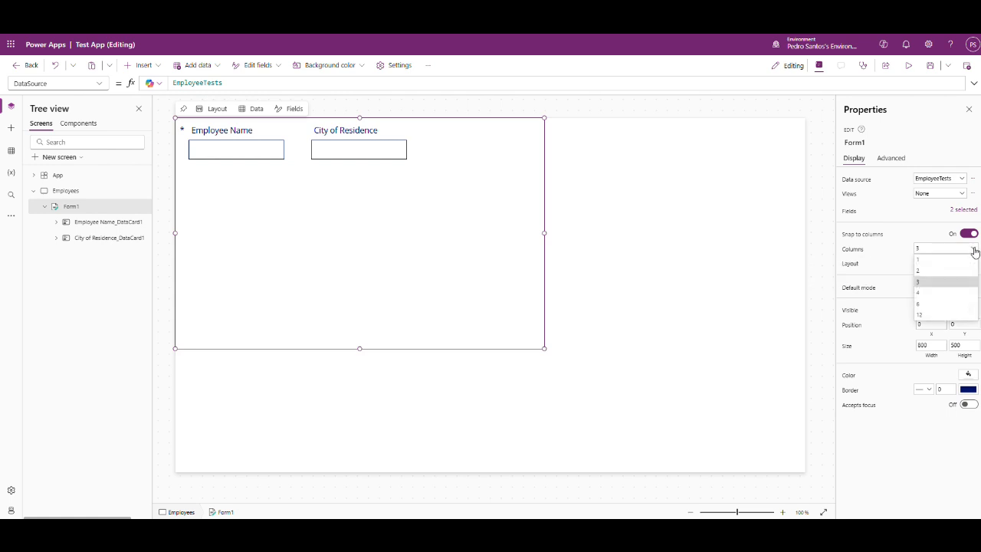
left_click(931, 260)
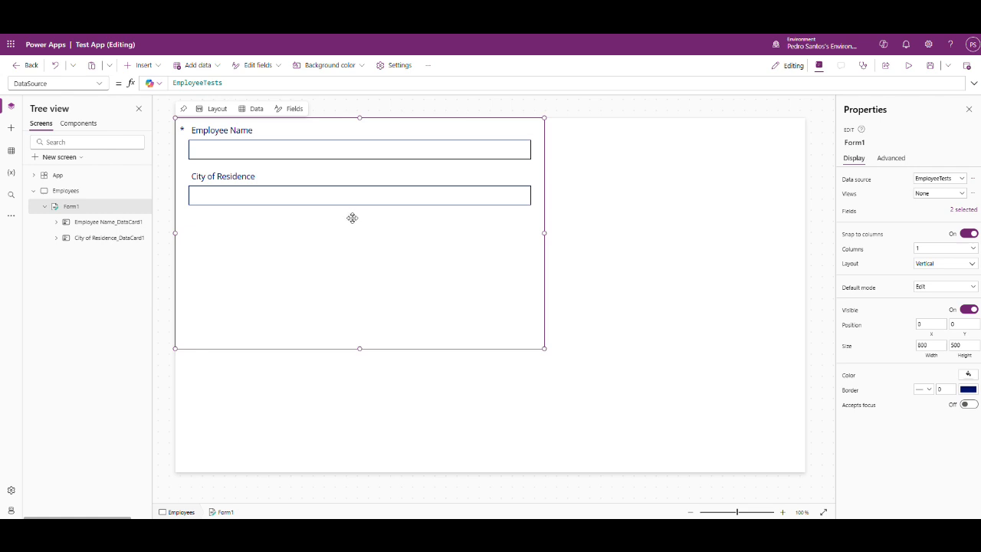
Review the form's available options for layout, default mode, data source and views.
left_click(970, 263)
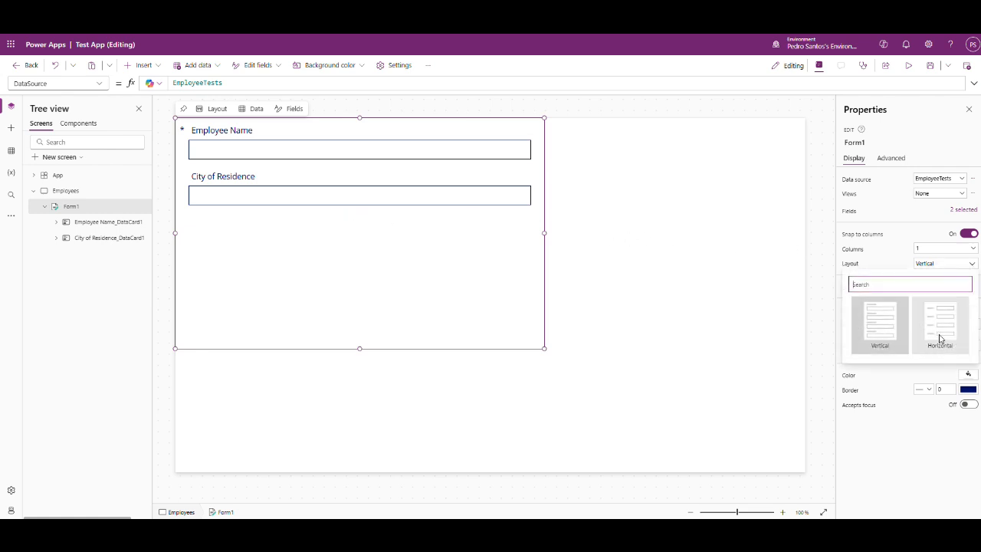
left_click(906, 228)
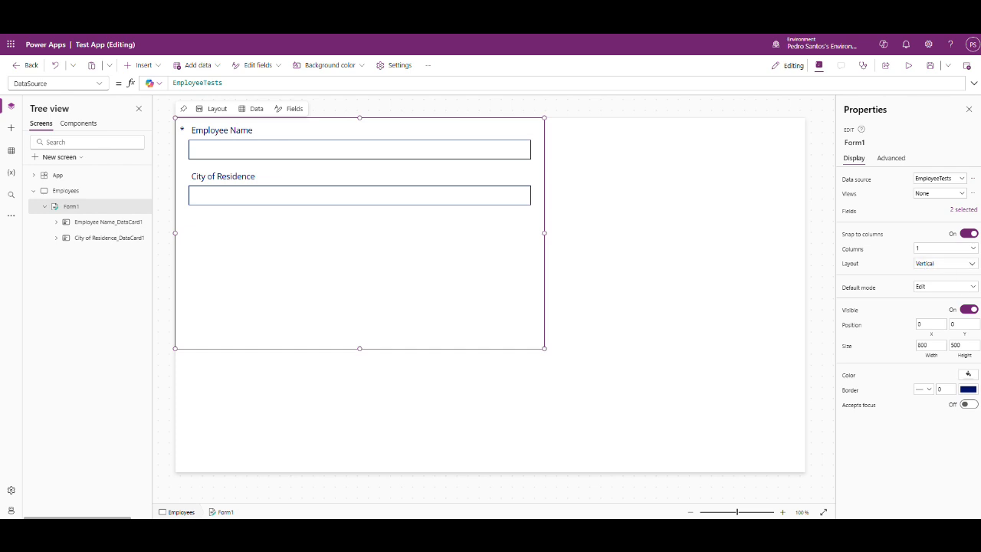
left_click(977, 289)
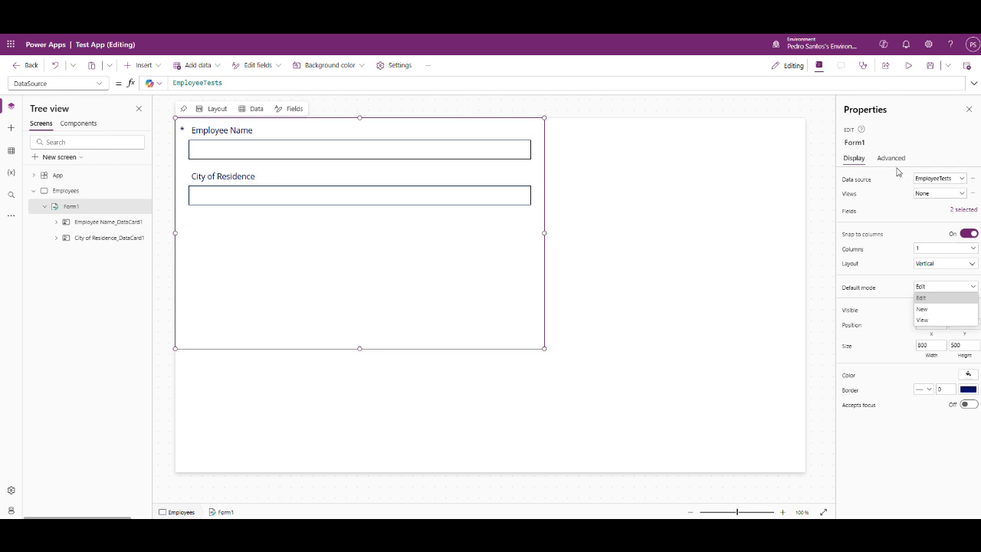
left_click(964, 180)
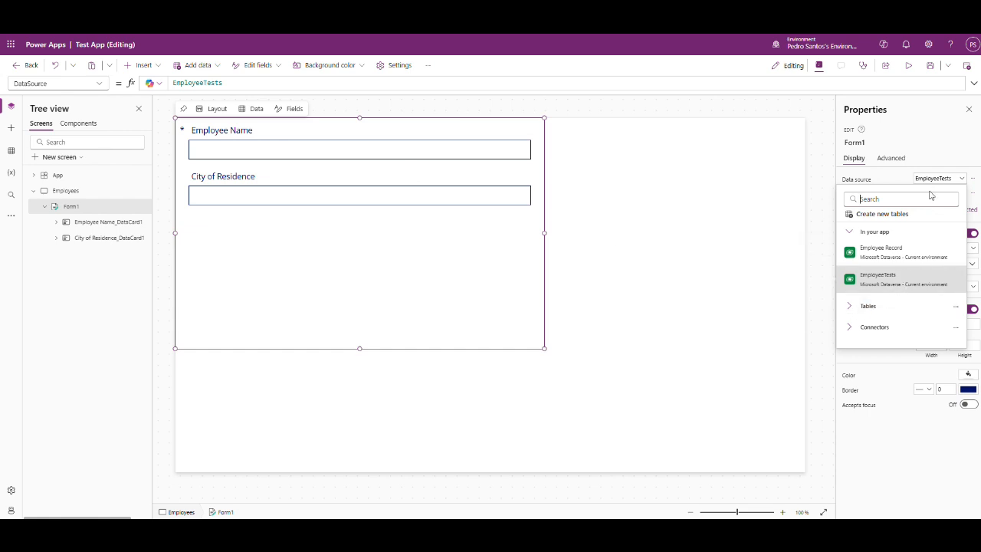
left_click(943, 148)
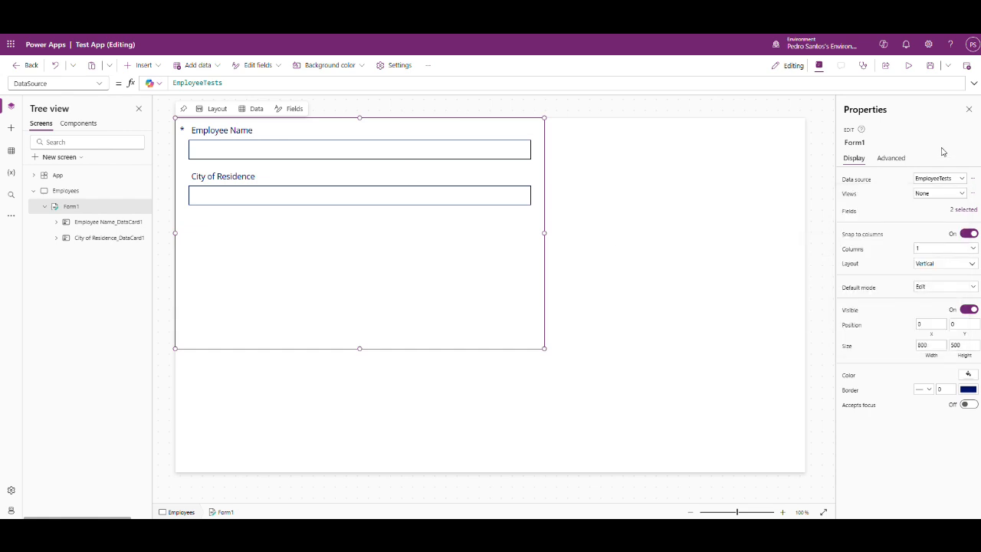
left_click(960, 194)
left_click(961, 195)
Set the form's DefaultMode property to FormMode.New.
left_click(892, 159)
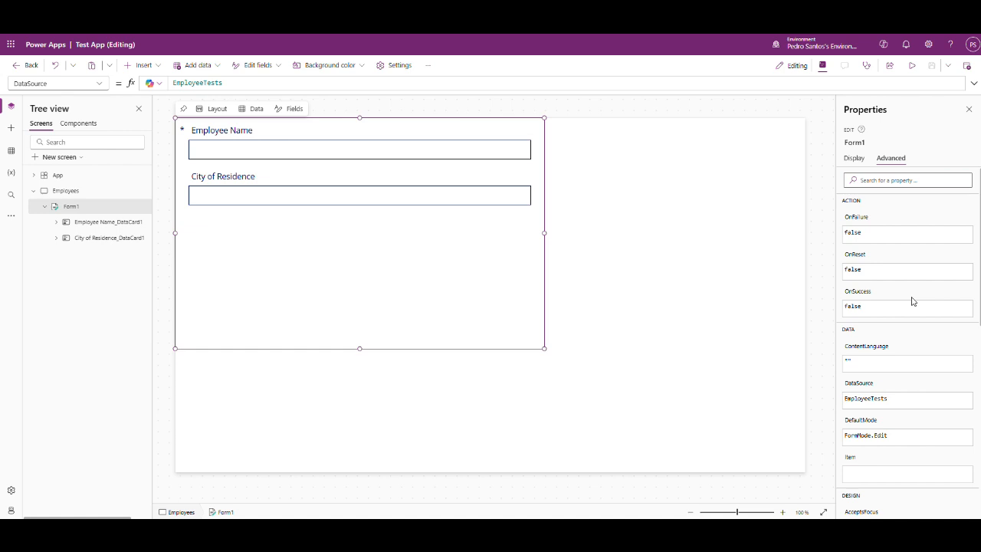
scroll(912, 301, "down", 1)
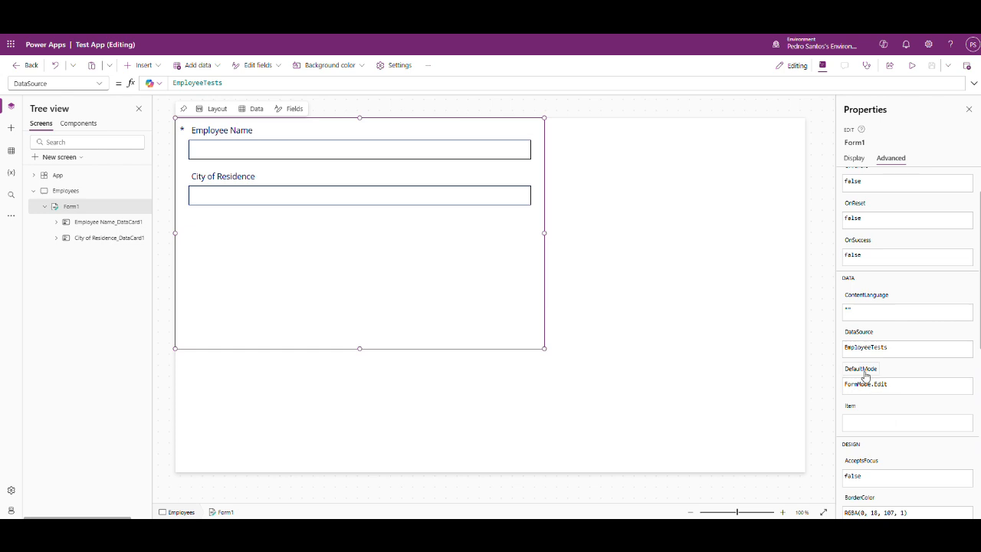
left_click(901, 387)
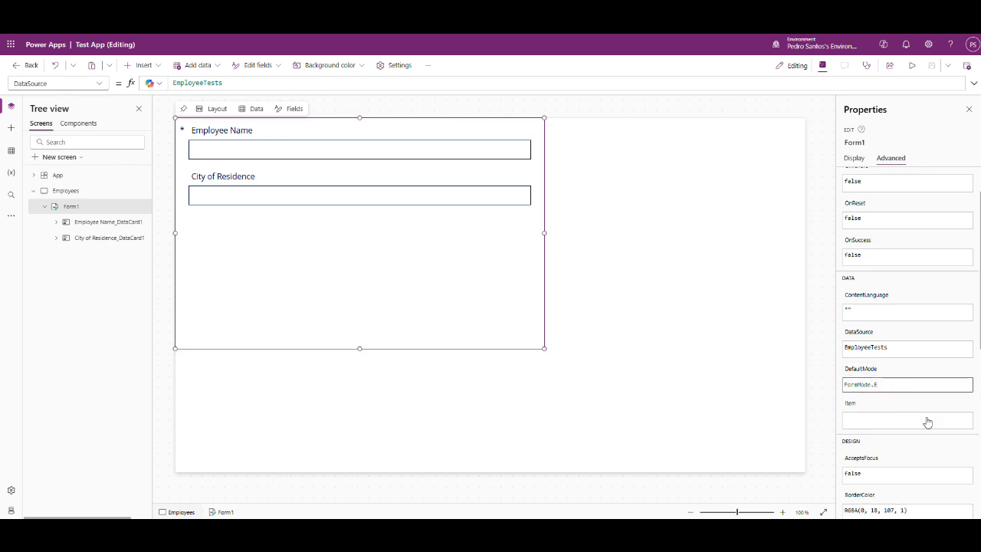
key("BackSpace")
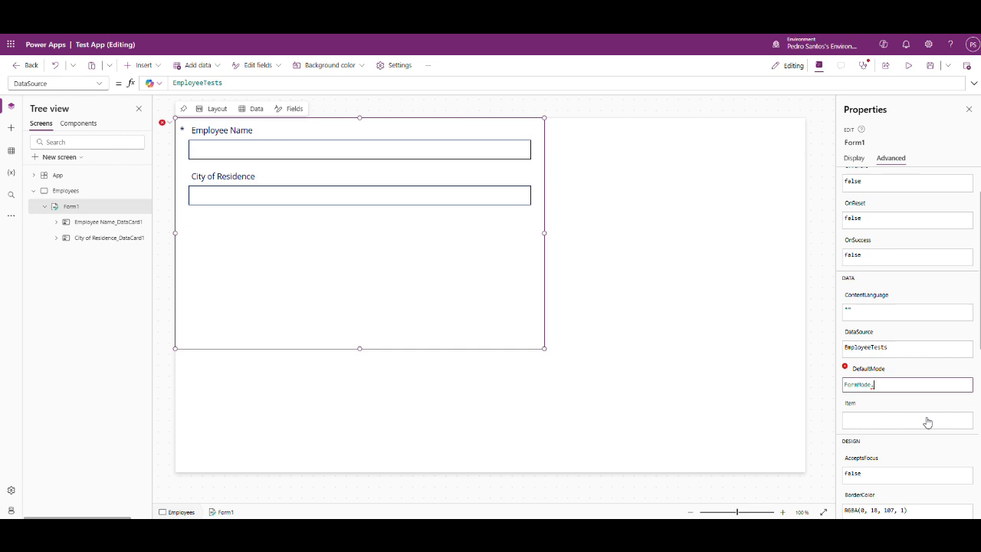
type("New")
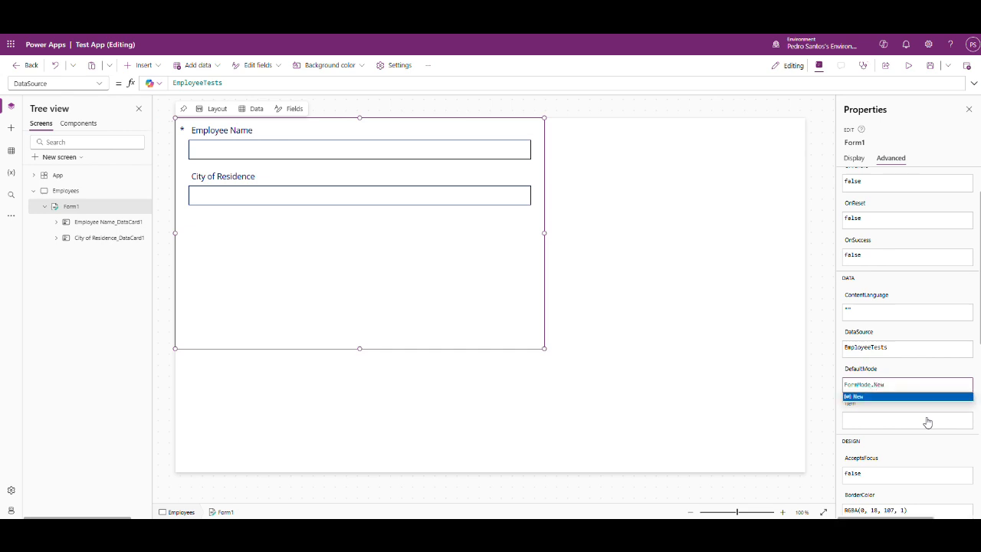
left_click(881, 398)
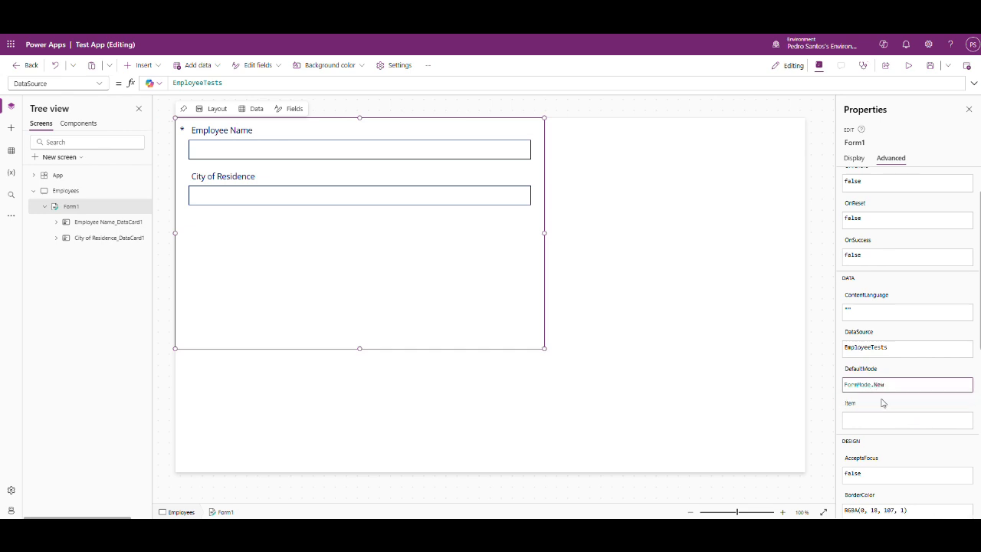
left_click(926, 383)
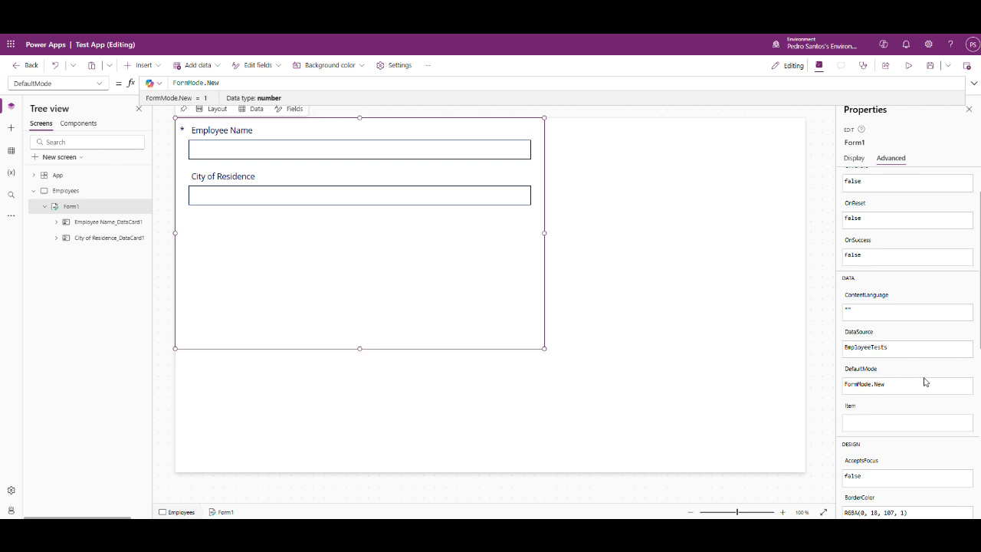
scroll(912, 387, "down", 3)
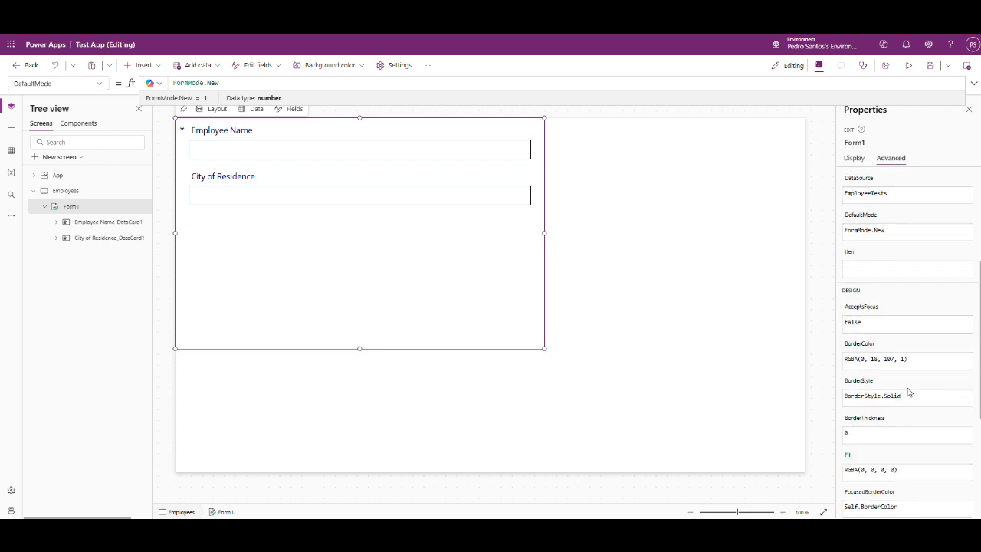
scroll(910, 394, "up", 4)
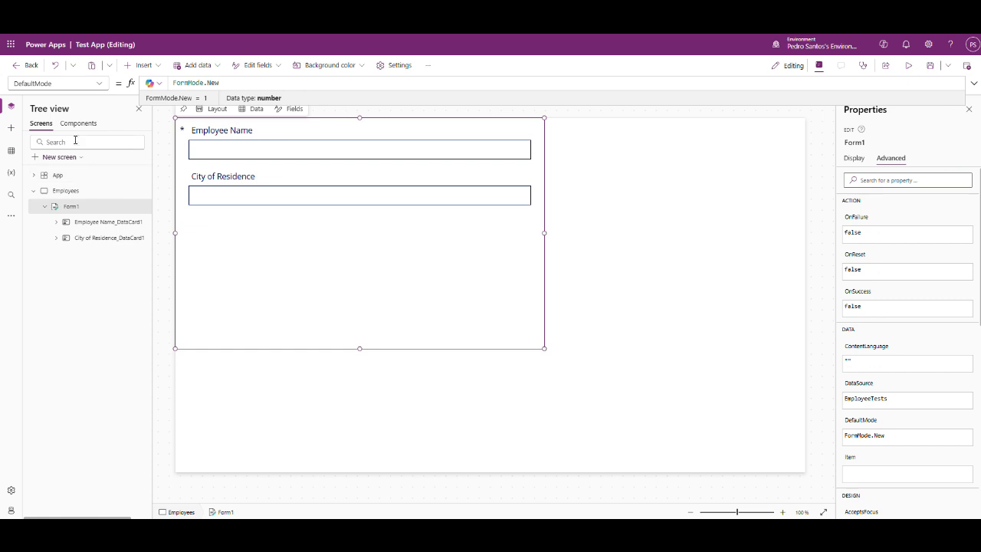
Insert a button below the form fields at about X 606, Y 401.
left_click(144, 65)
type("b")
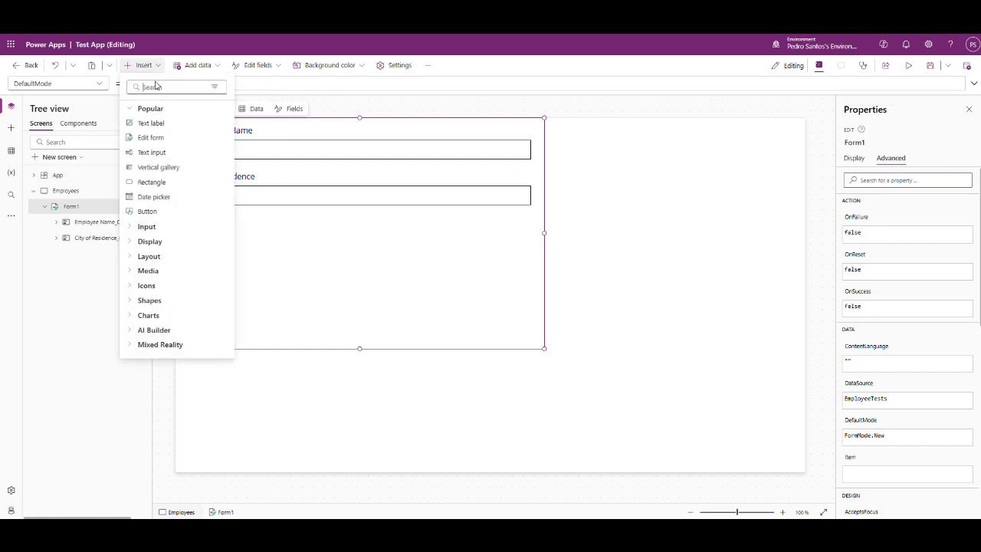
type("utton")
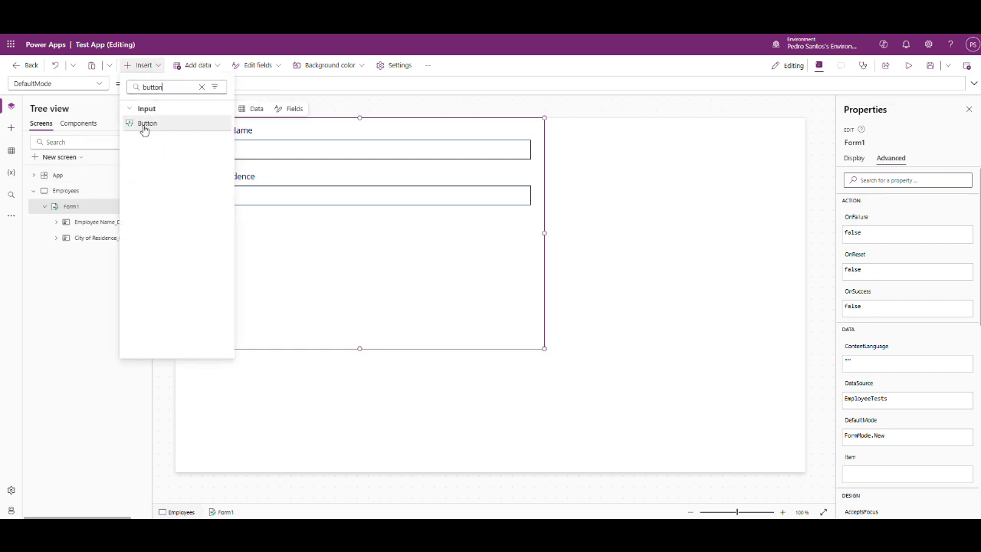
left_click_drag(144, 125, 456, 307)
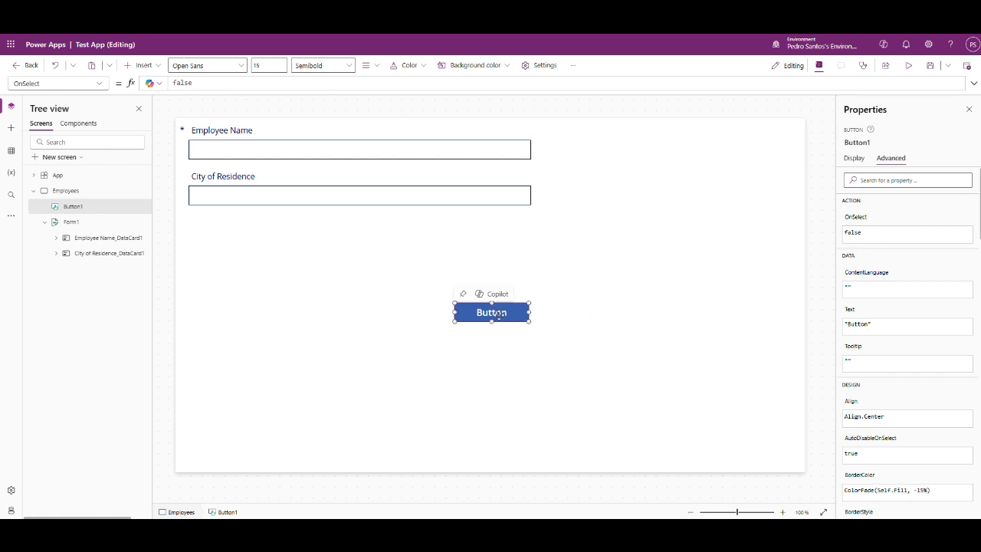
Change the button's text to "Save Form".
left_click(854, 158)
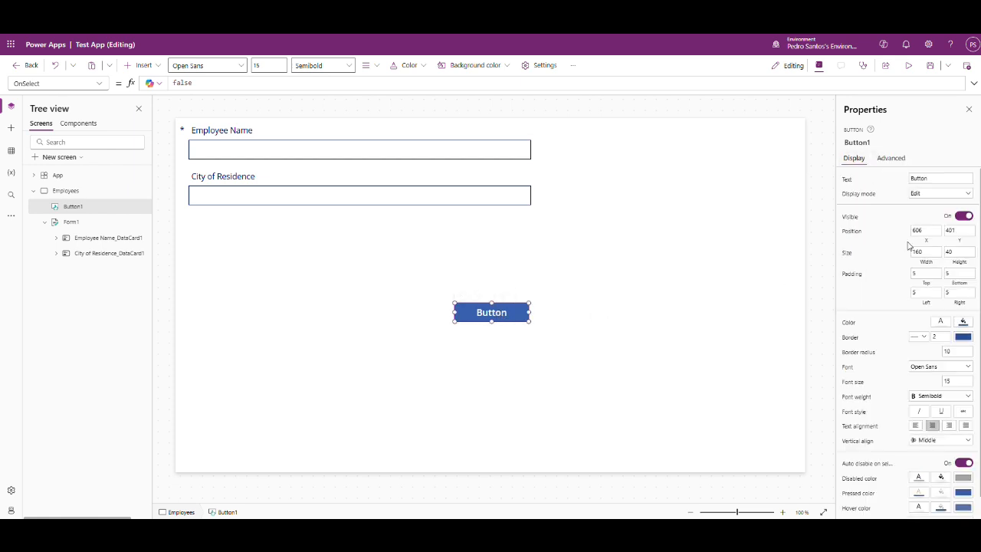
left_click(933, 178)
left_click_drag(933, 178, 871, 180)
type("Save Form")
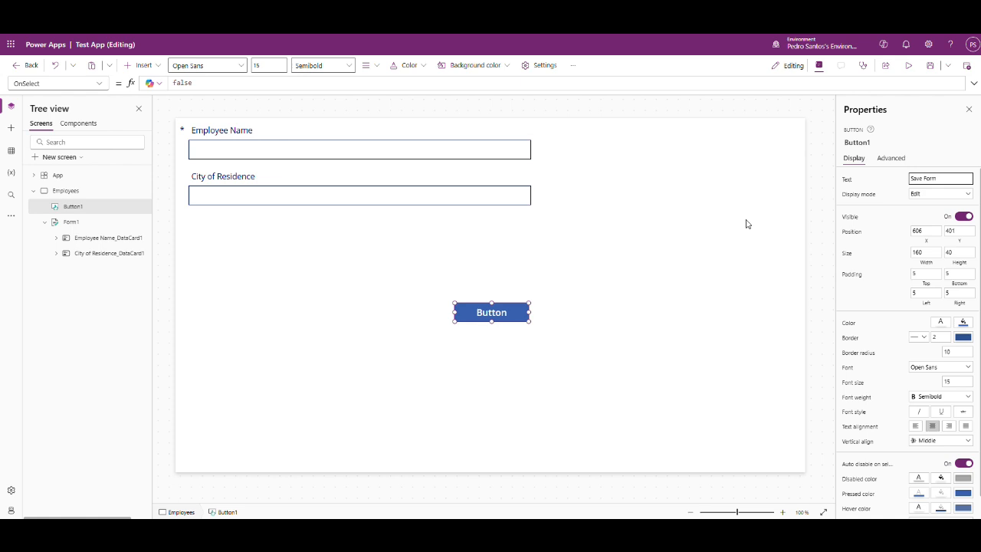
left_click(899, 161)
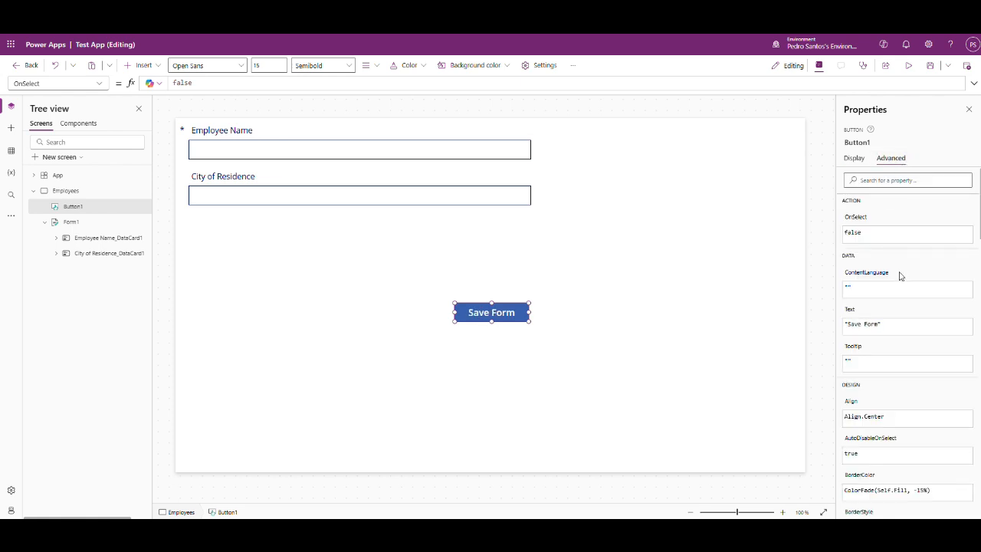
Set the Save Form button's OnSelect property to SubmitForm(Form1).
left_click(876, 233)
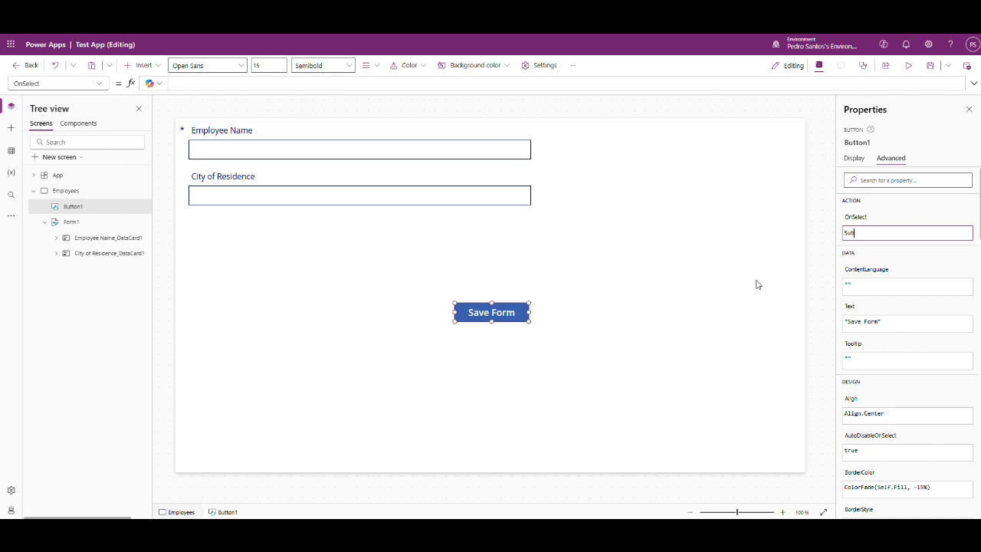
type("mitForm(")
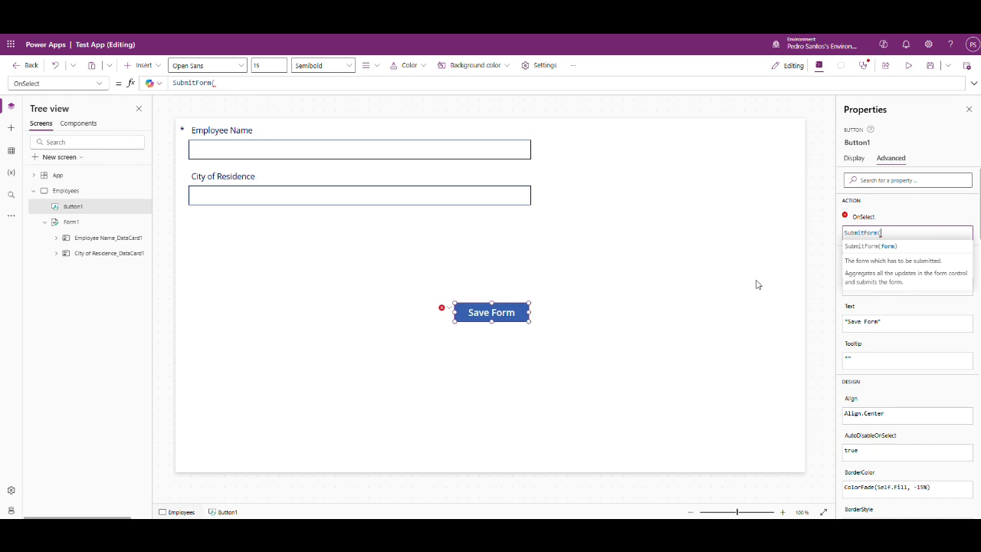
type("Form")
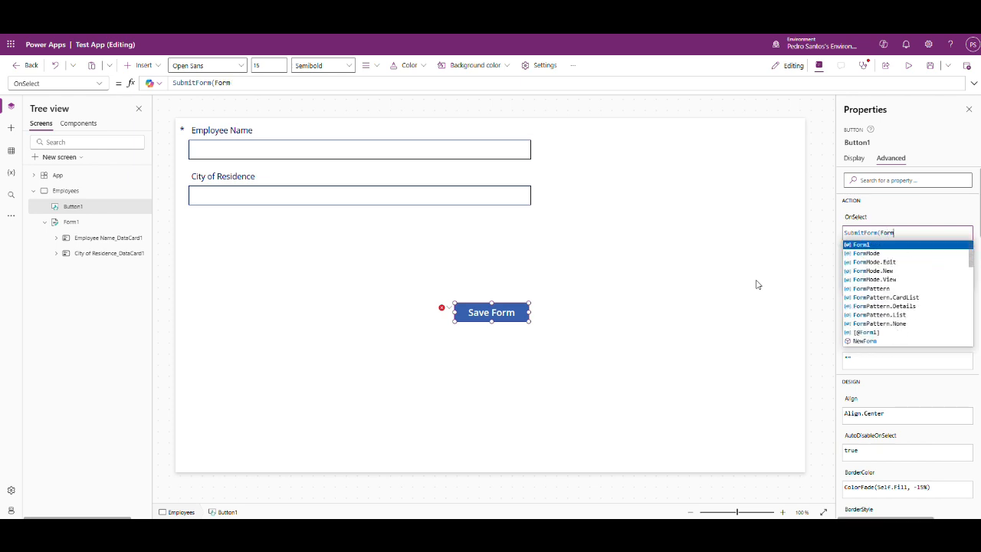
type("1")
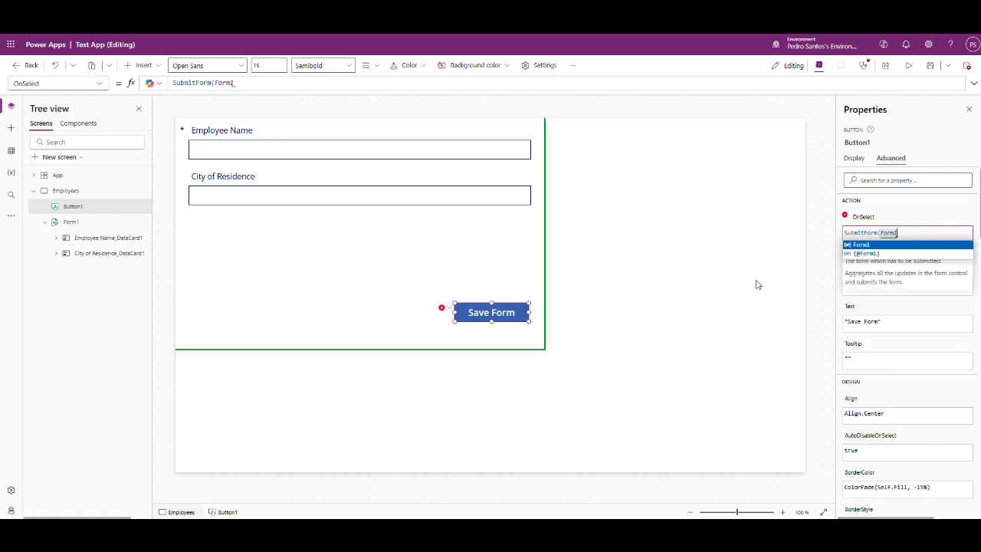
key("Down")
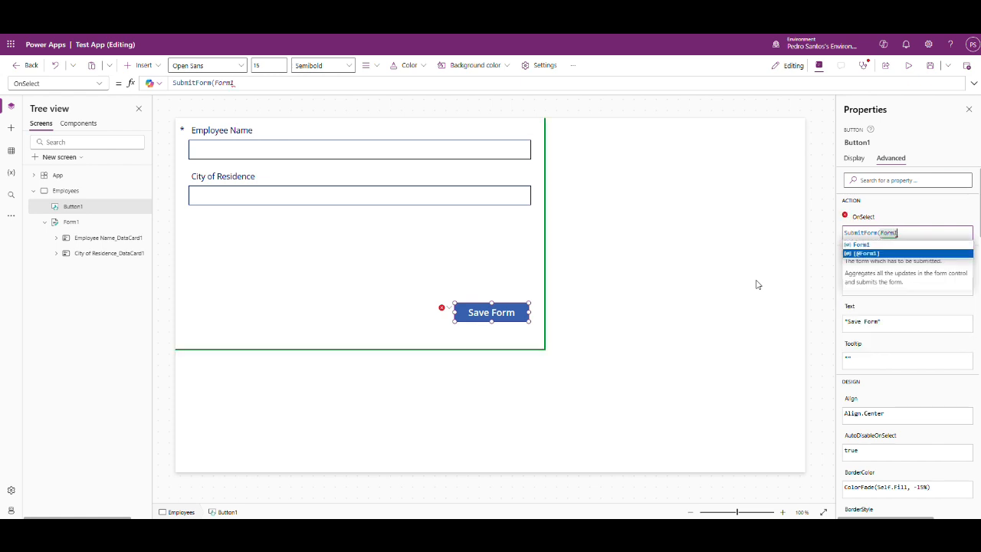
key("Escape")
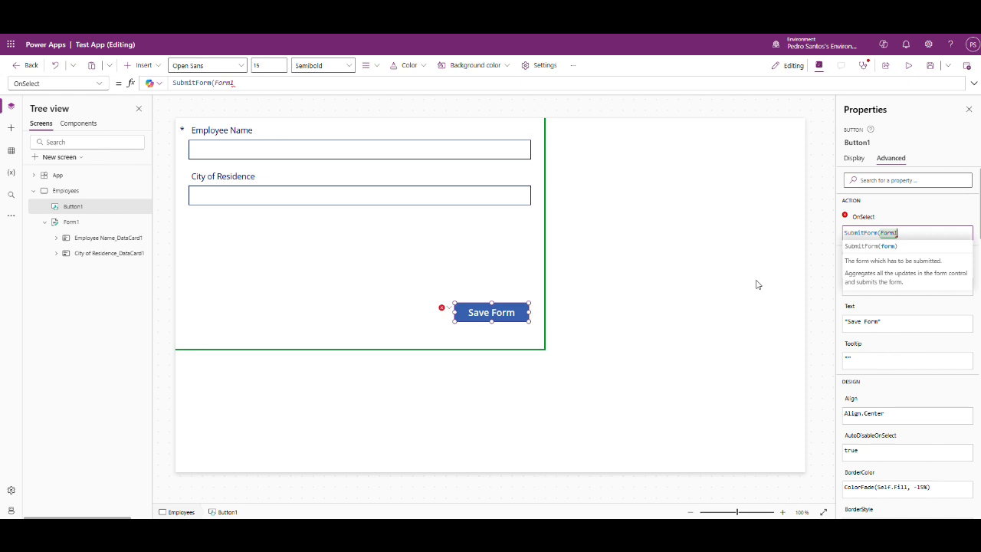
type(")")
left_click(756, 284)
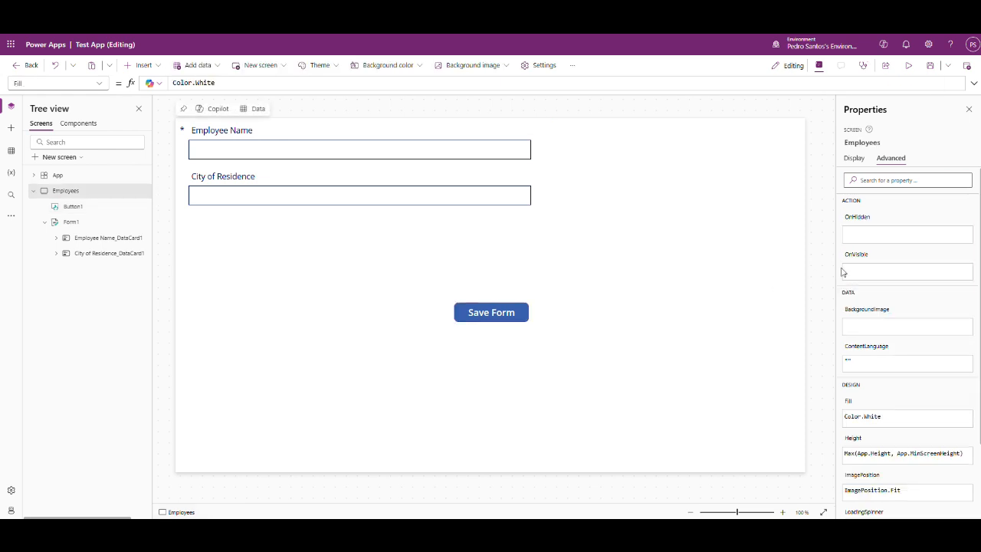
left_click(512, 314)
left_click(906, 237)
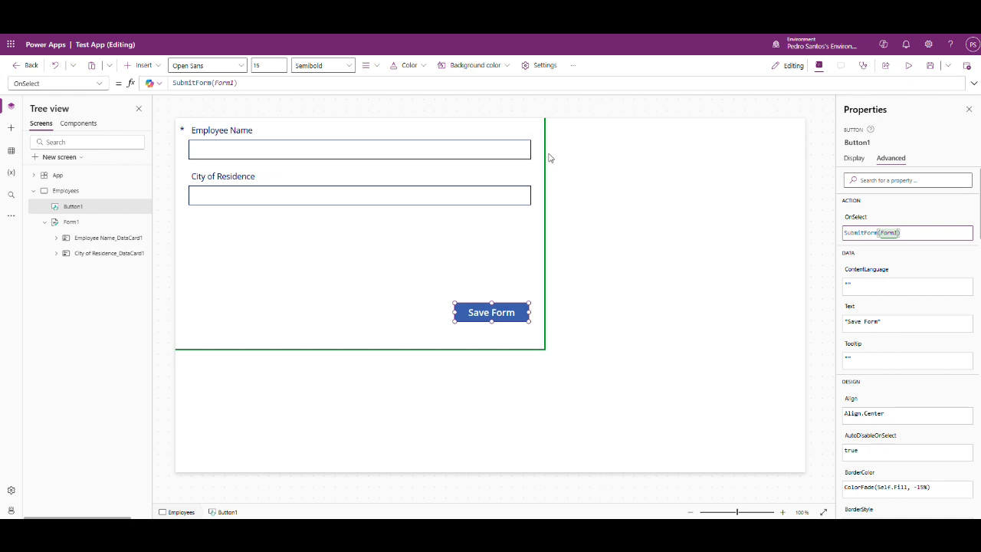
left_click(591, 230)
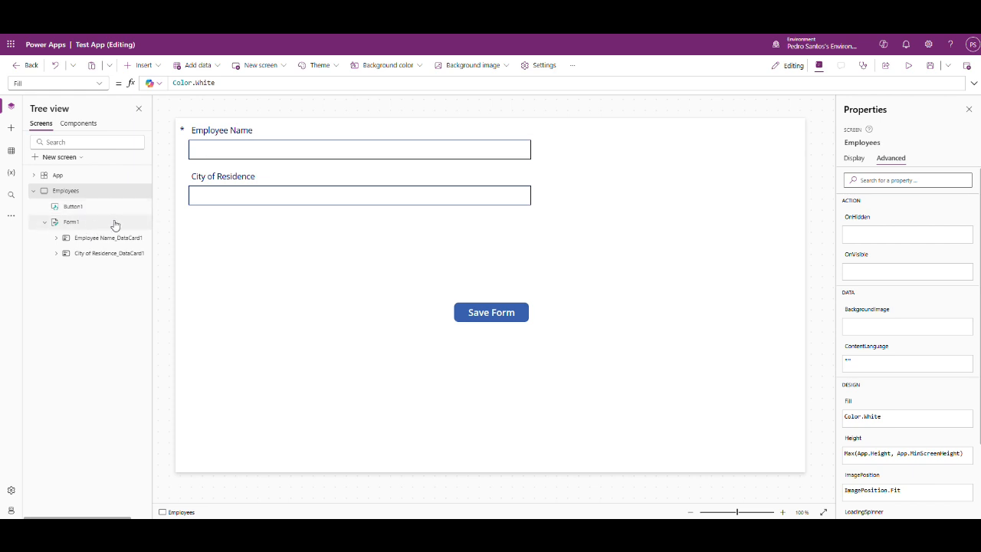
Shrink Form1 to end just below the City of Residence field and move the Save Form button directly beneath it.
left_click(45, 222)
left_click(75, 208)
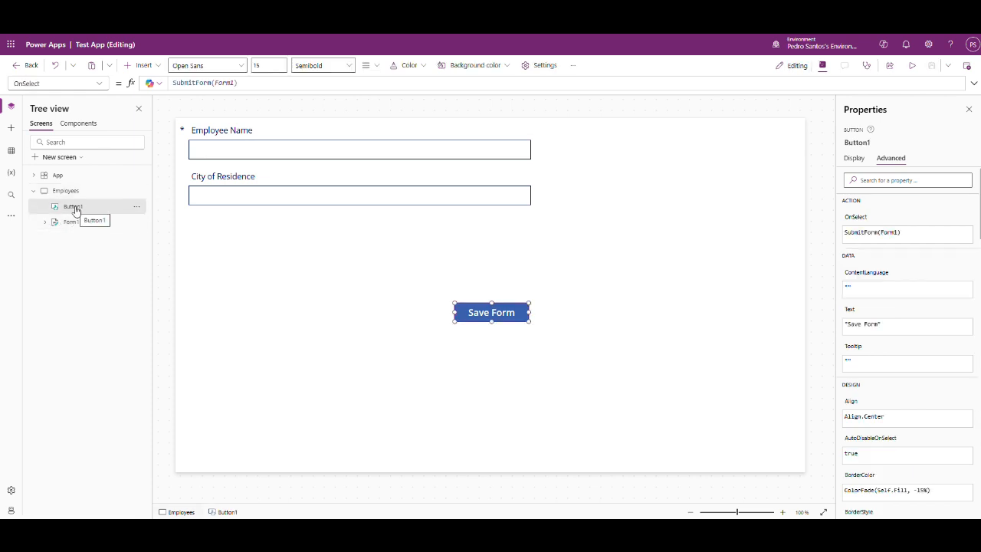
left_click(71, 224)
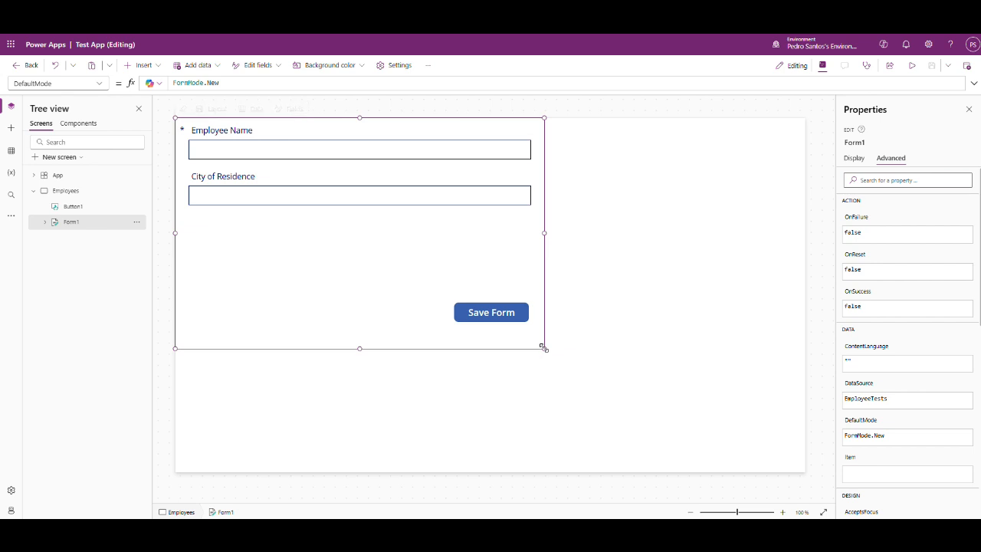
left_click_drag(542, 348, 537, 227)
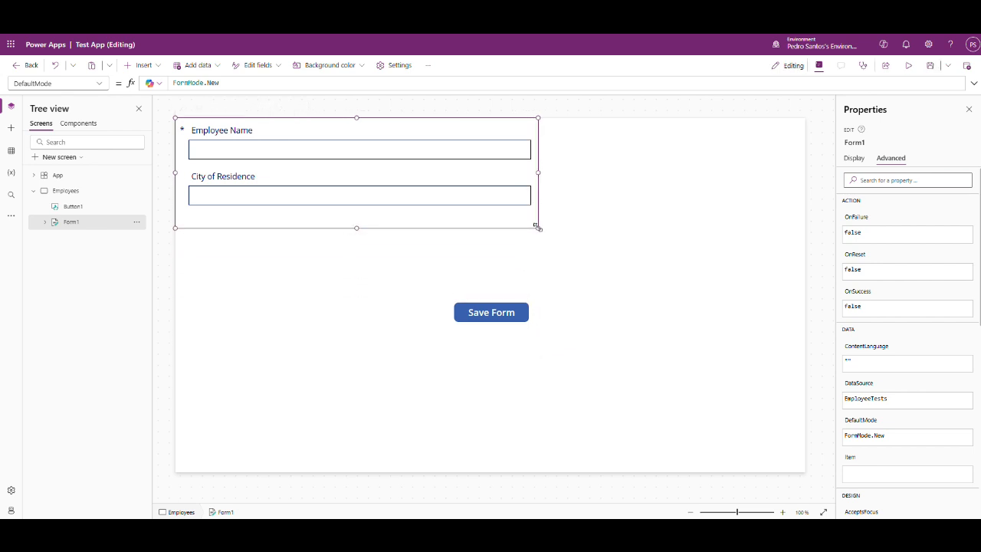
left_click(585, 247)
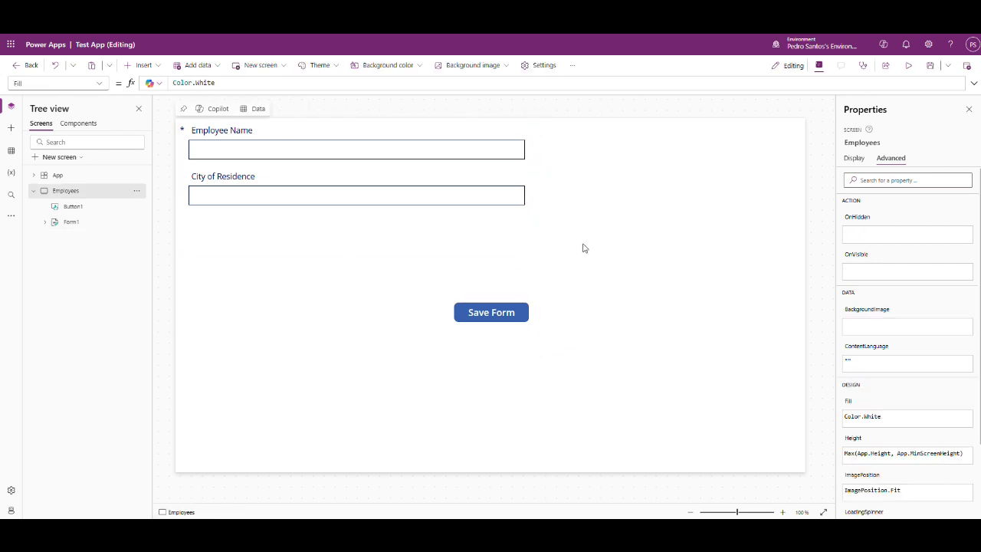
left_click_drag(522, 316, 515, 236)
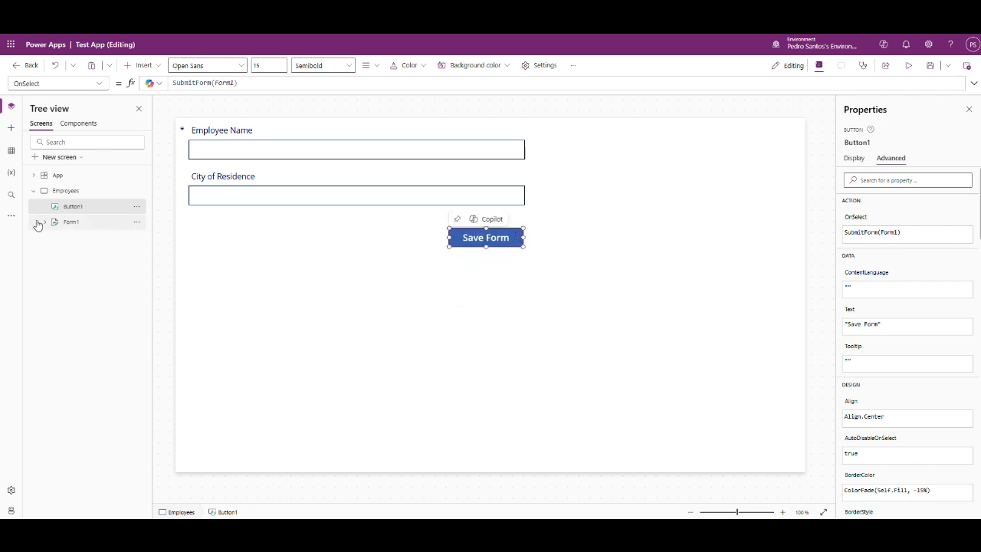
Send Button1 backward in the layering order so it sits behind Form1, and check both controls.
right_click(81, 207)
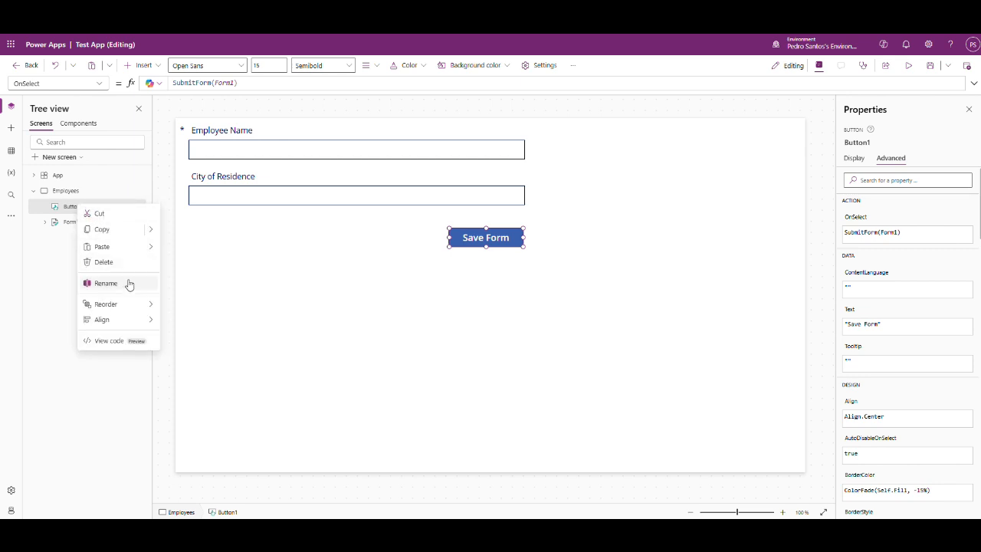
mouse_move(136, 308)
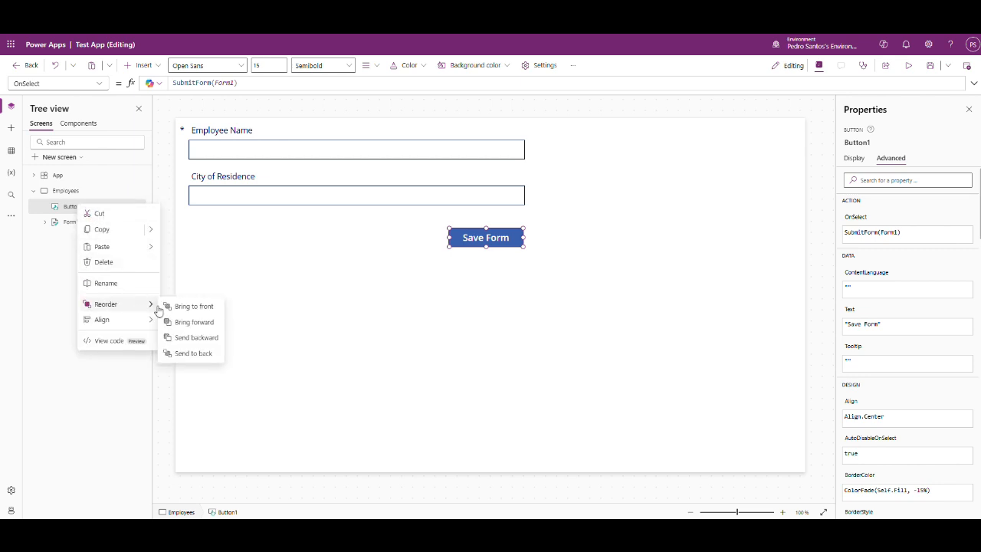
left_click(197, 341)
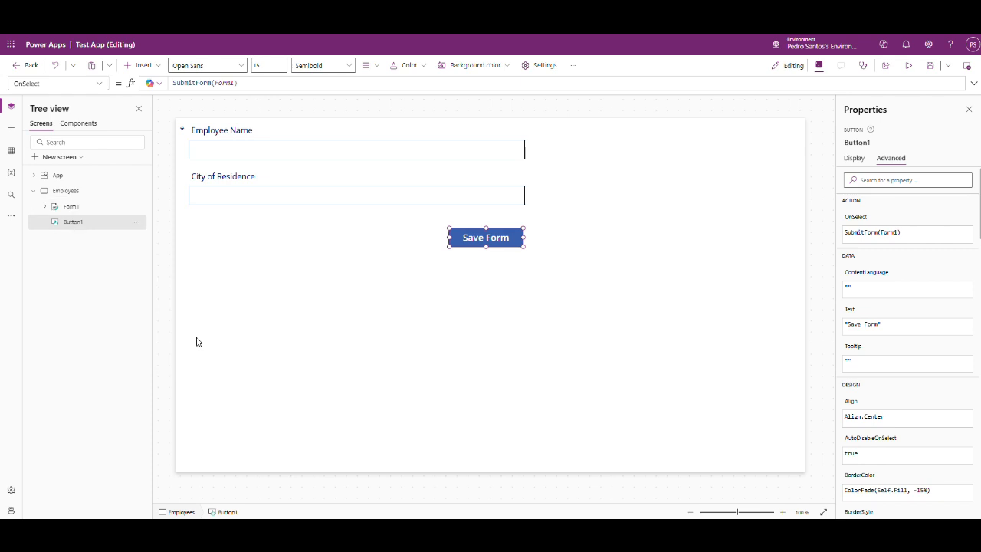
left_click(78, 208)
left_click(78, 221)
left_click(80, 210)
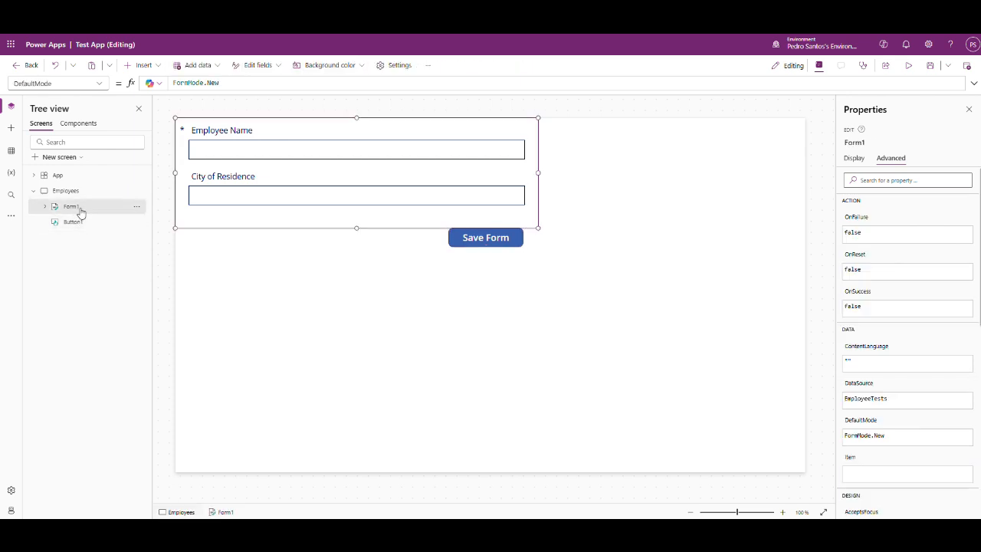
left_click(82, 222)
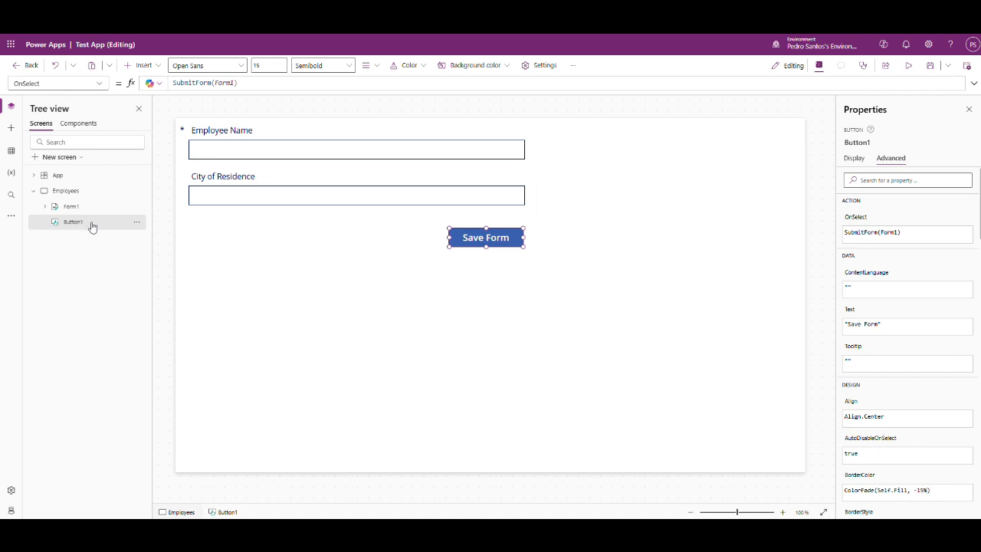
Publish the current version of the app and open it in preview mode.
left_click(968, 69)
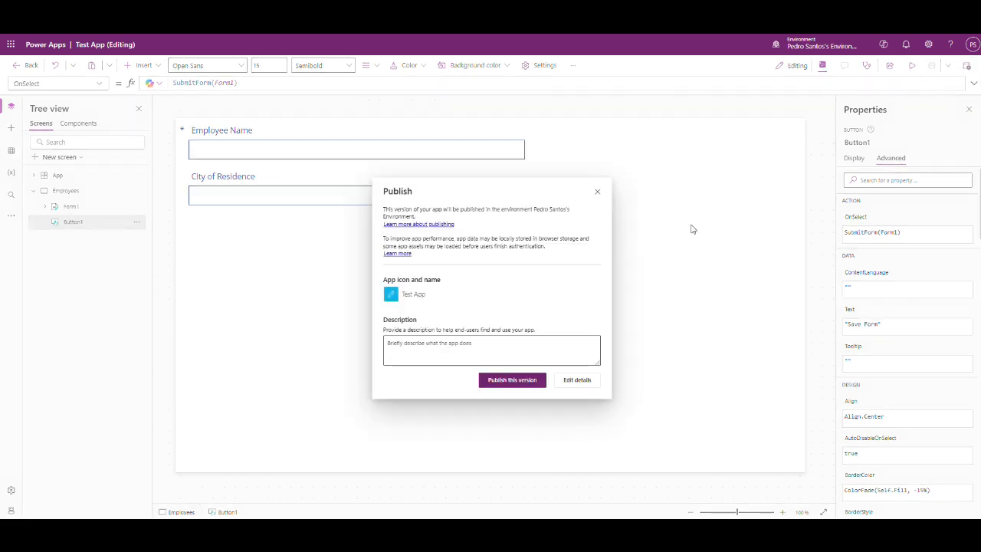
left_click(510, 381)
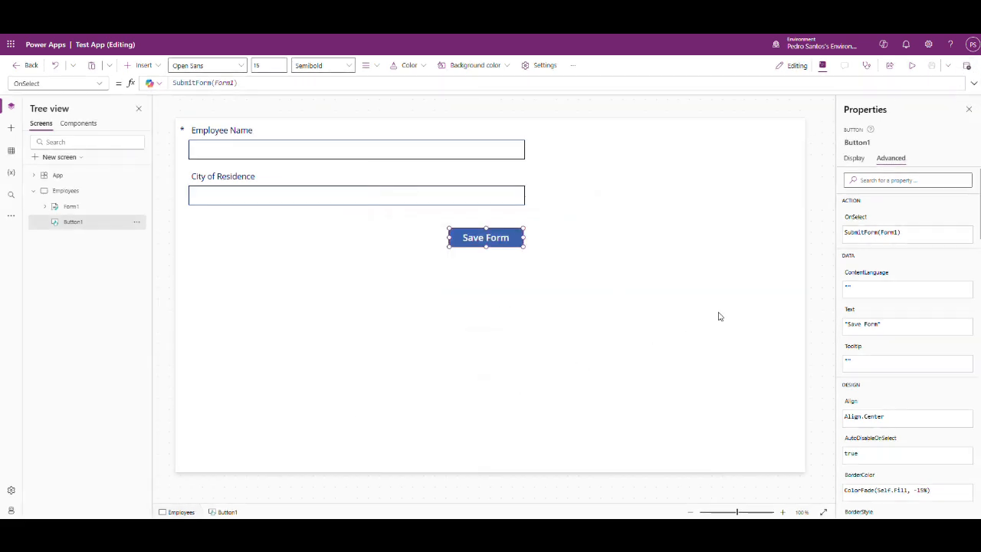
left_click(912, 69)
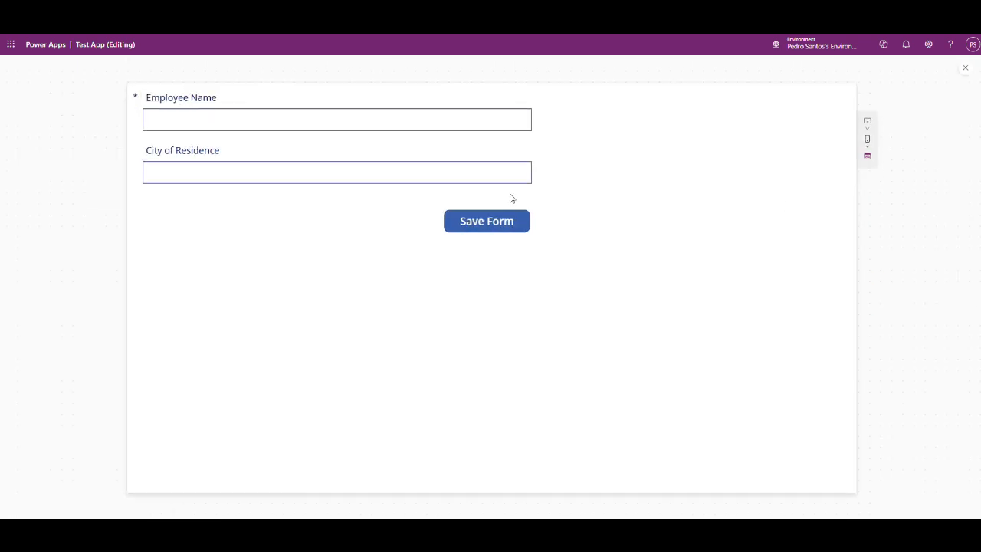
Fill in the employee's name, set City of Residence to Washington, and save the form.
left_click(354, 119)
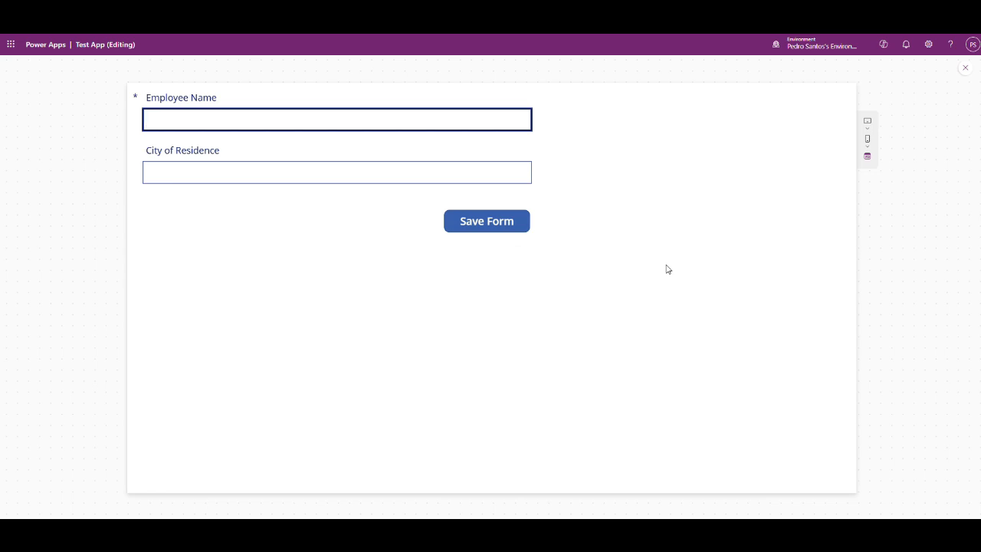
type("Paul")
key("Tab")
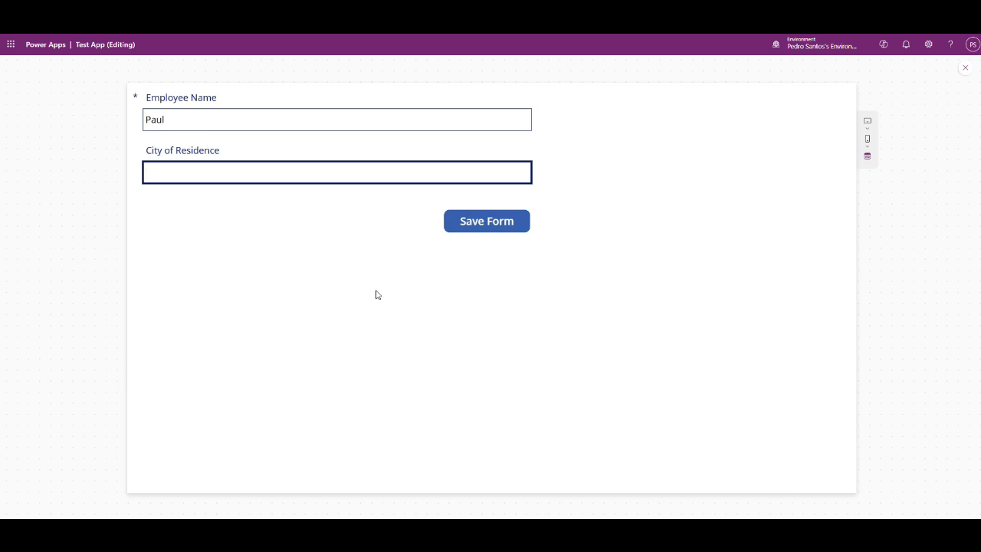
type("Wah")
key("BackSpace")
type("shington")
left_click(494, 230)
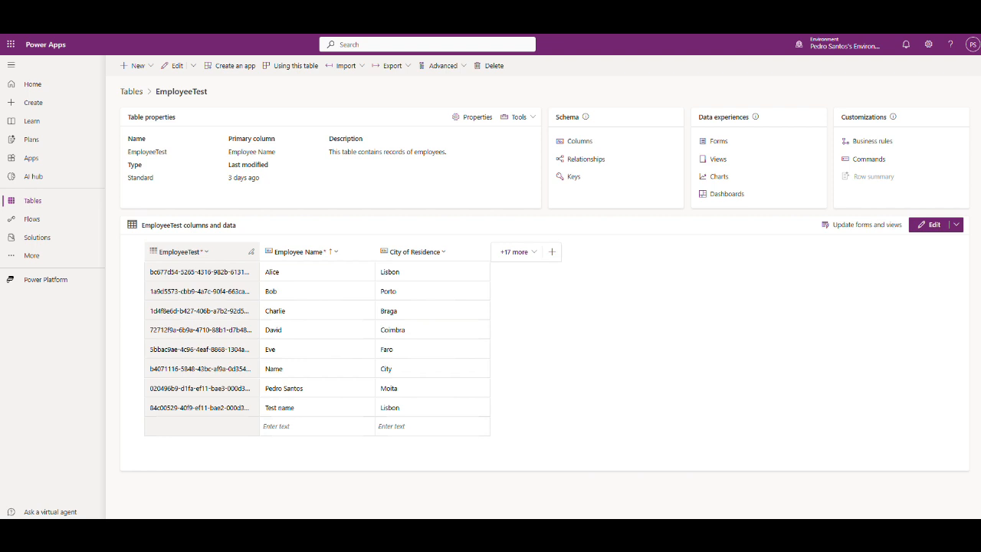
Switch to the EmployeeTest table page and reload it to check for the submitted record.
right_click(461, 88)
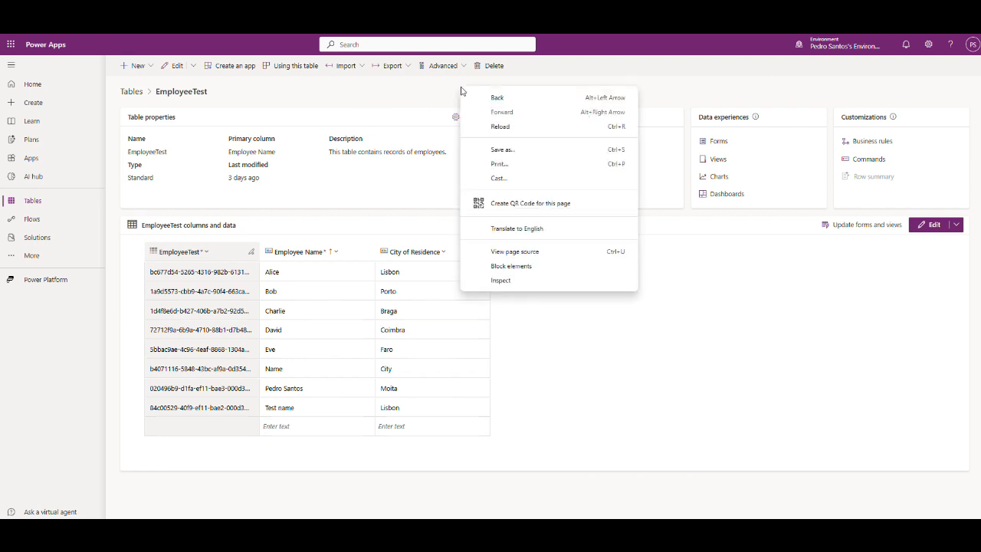
left_click(494, 129)
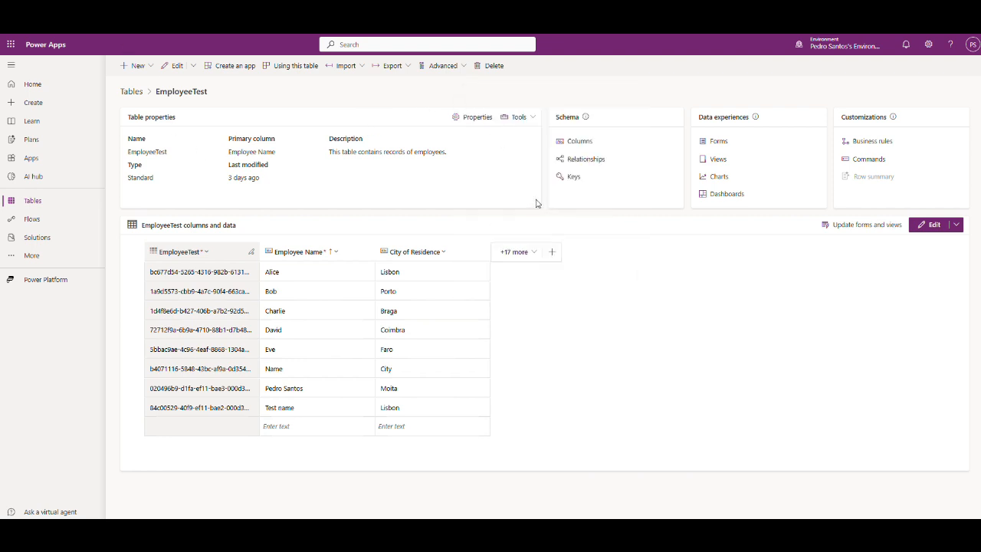